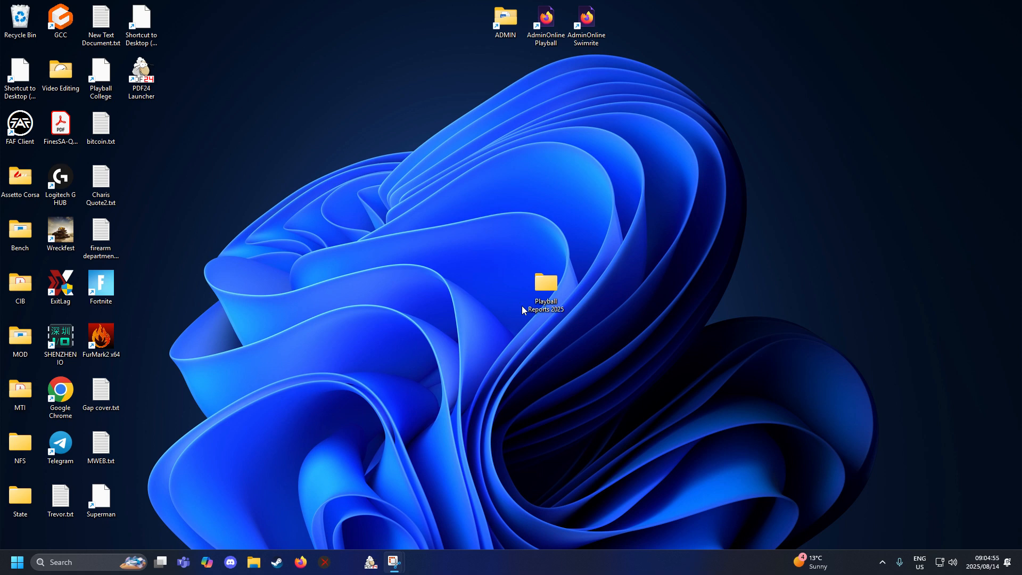
Step: Open the first coach's GJP - CHECKED folder within Playball Reports 2025, Mid-Season 2025, Coaches
double_click(547, 302)
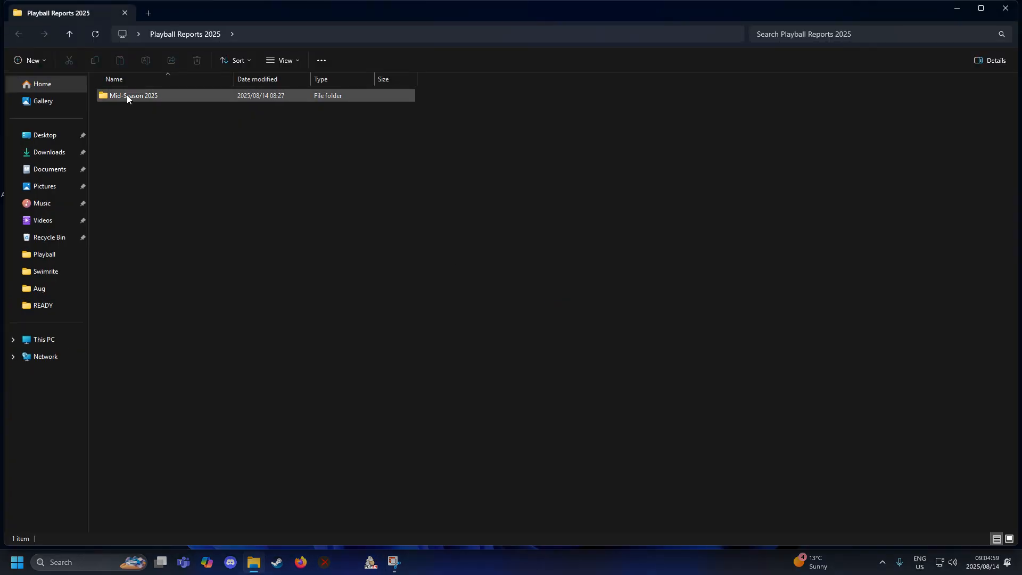
double_click(138, 95)
double_click(121, 95)
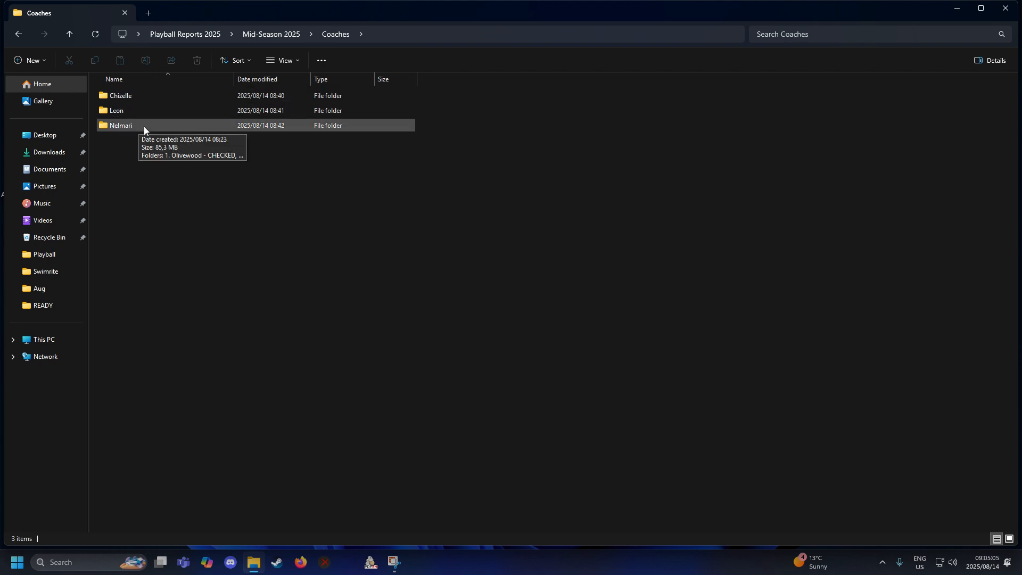
double_click(132, 95)
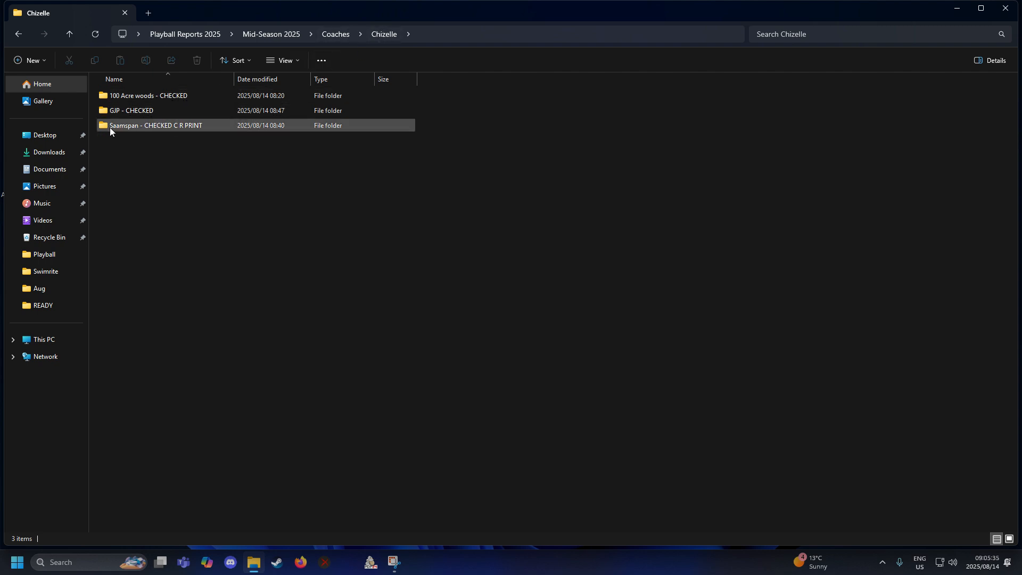
mouse_move(116, 127)
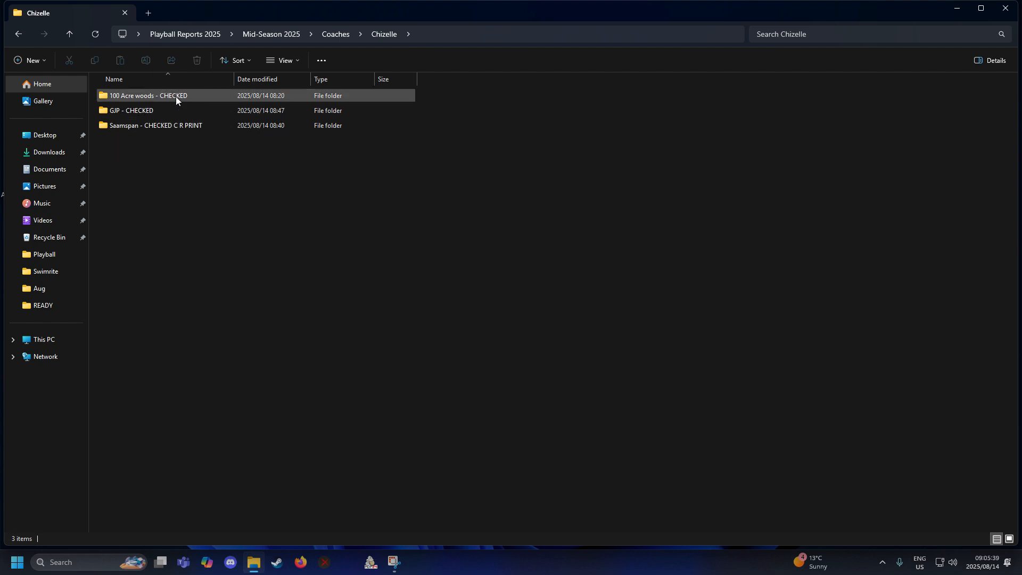
mouse_move(148, 110)
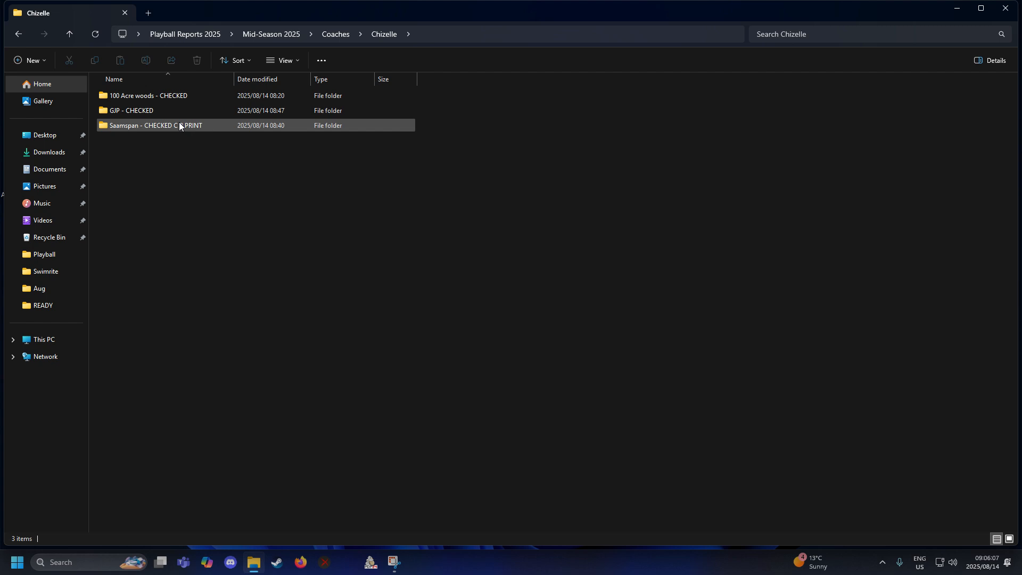
mouse_move(184, 129)
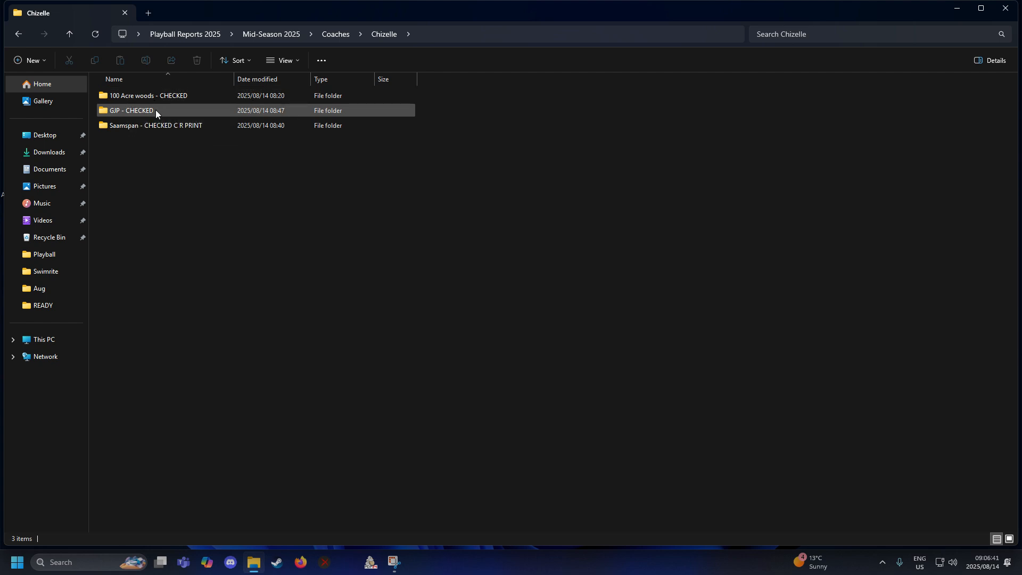
mouse_move(156, 112)
double_click(155, 110)
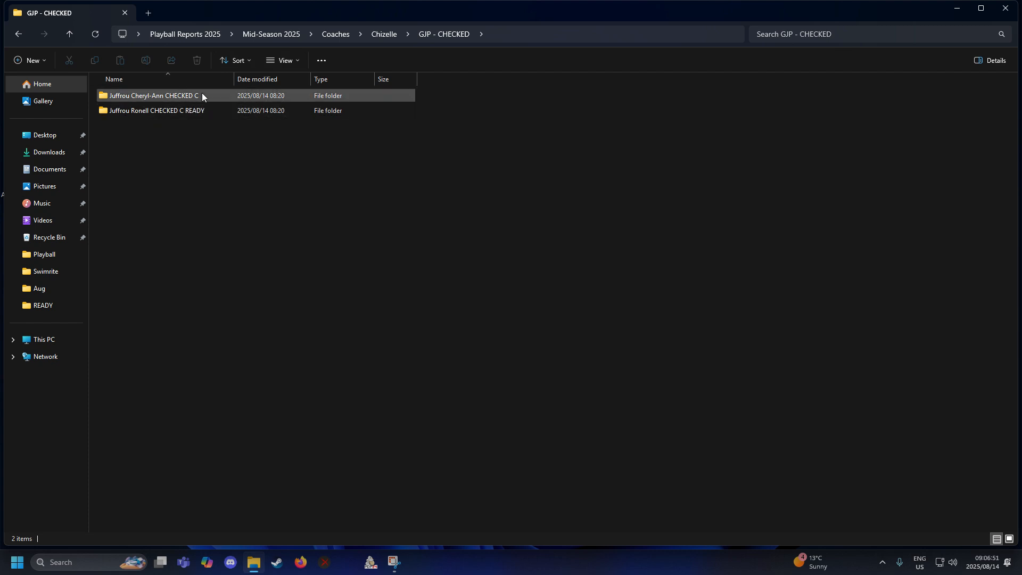
Step: Open the first teacher's folder and copy all of its PDF reports
mouse_move(200, 98)
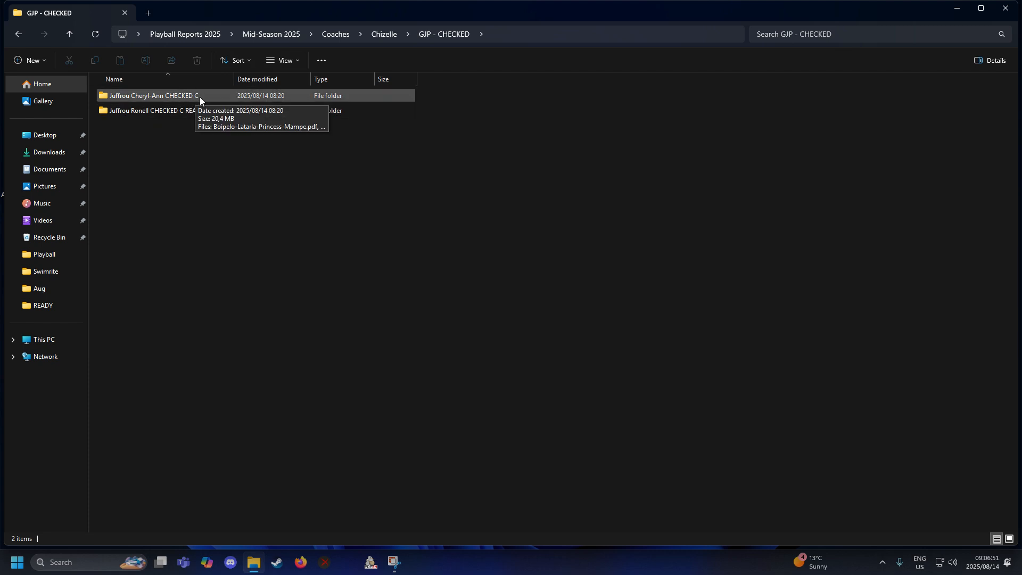
double_click(165, 96)
left_click_drag(164, 254, 166, 94)
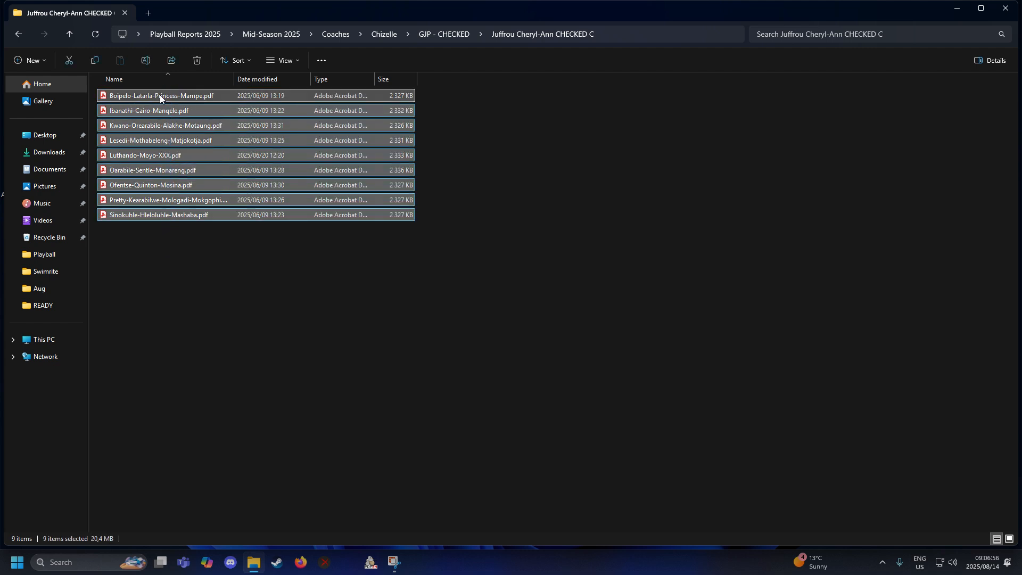
right_click(174, 154)
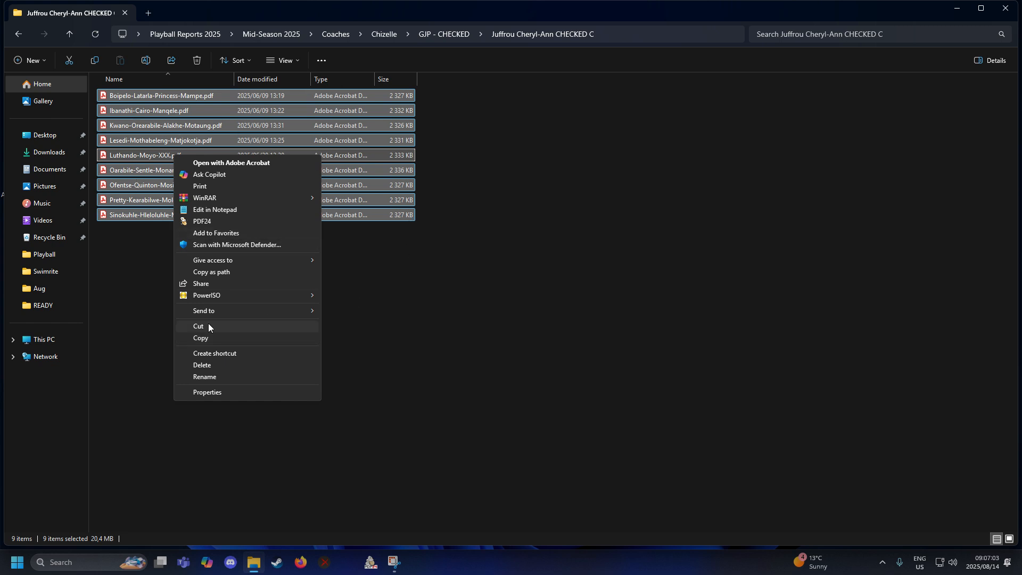
left_click(219, 339)
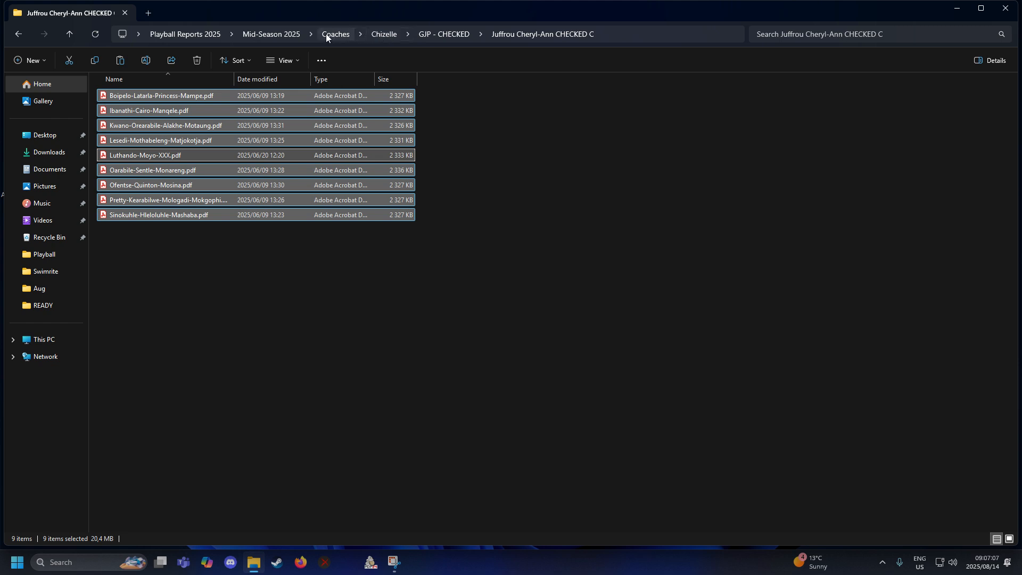
Step: Inspect the first GJP teacher's folder under PRINT, COMBINED in Mid-Season 2025
left_click(274, 33)
double_click(122, 126)
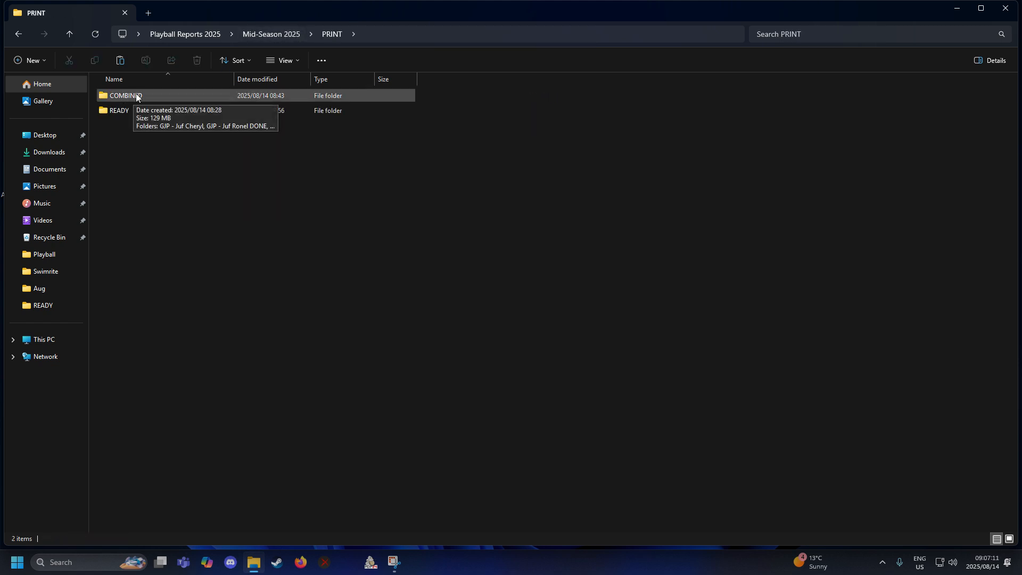
double_click(134, 94)
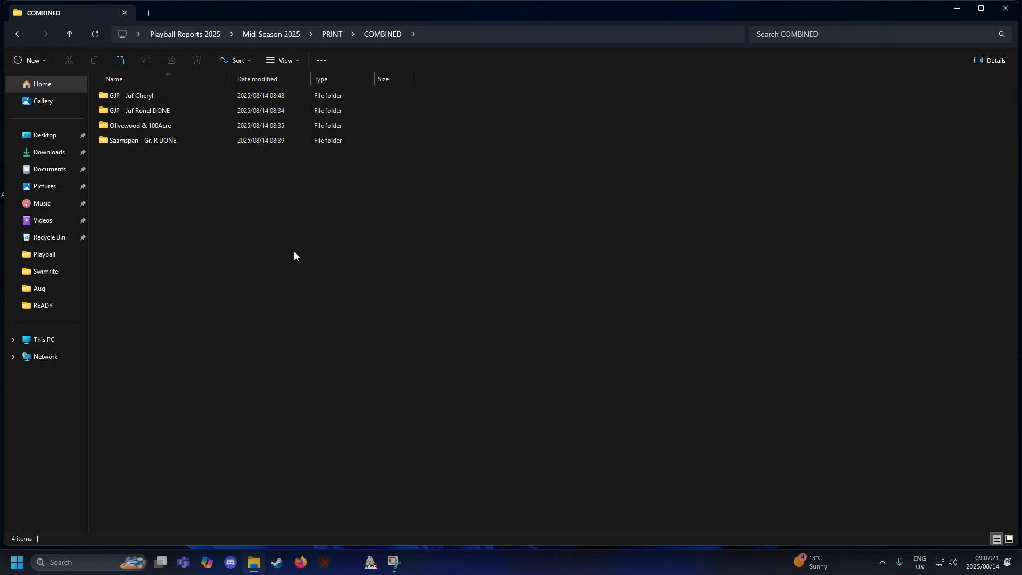
left_click(142, 96)
double_click(142, 98)
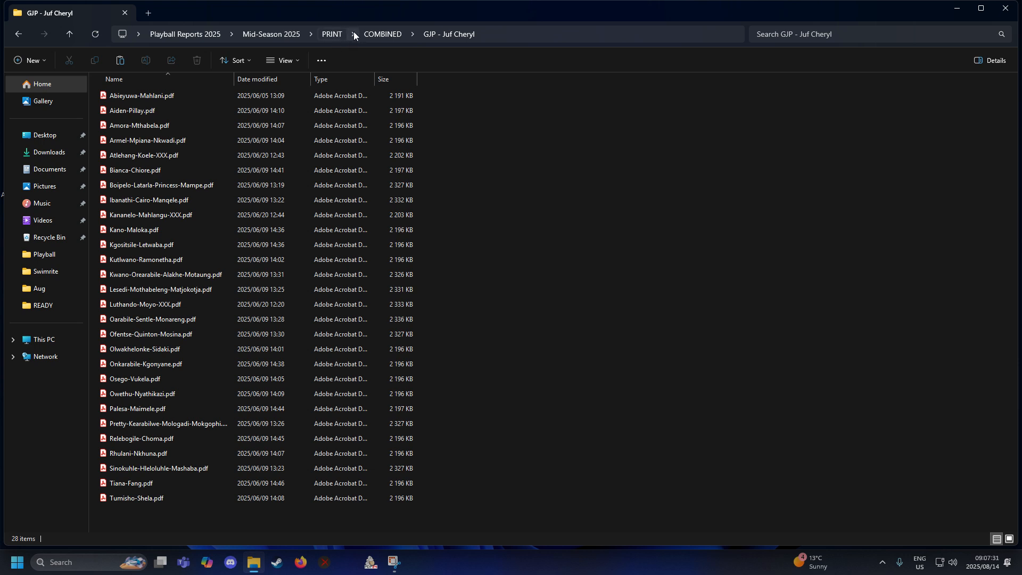
Step: Inspect the same teacher's reports in the second coach's 2. GJP - CHECKED folder under Coaches
left_click(267, 33)
double_click(124, 95)
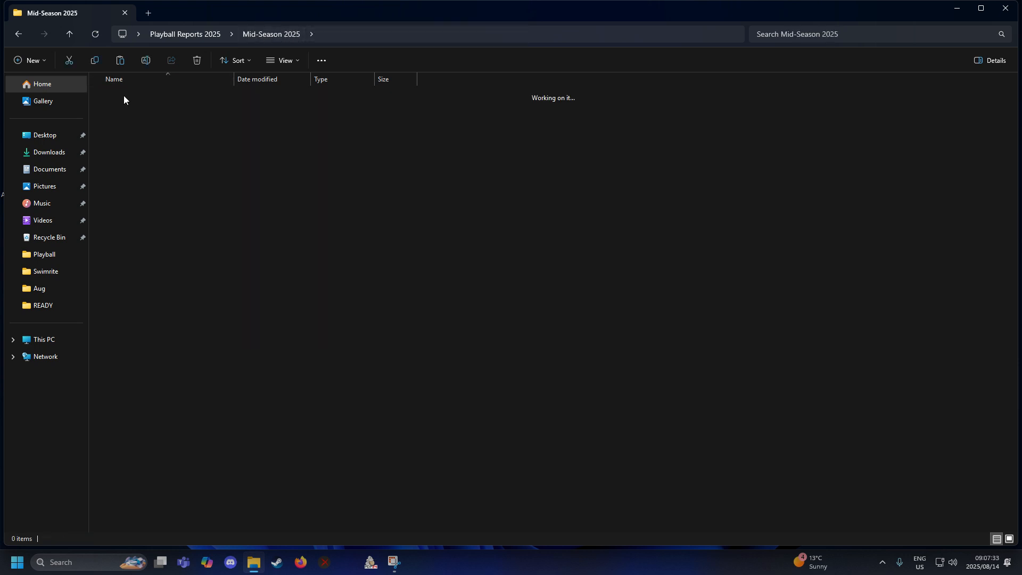
double_click(124, 110)
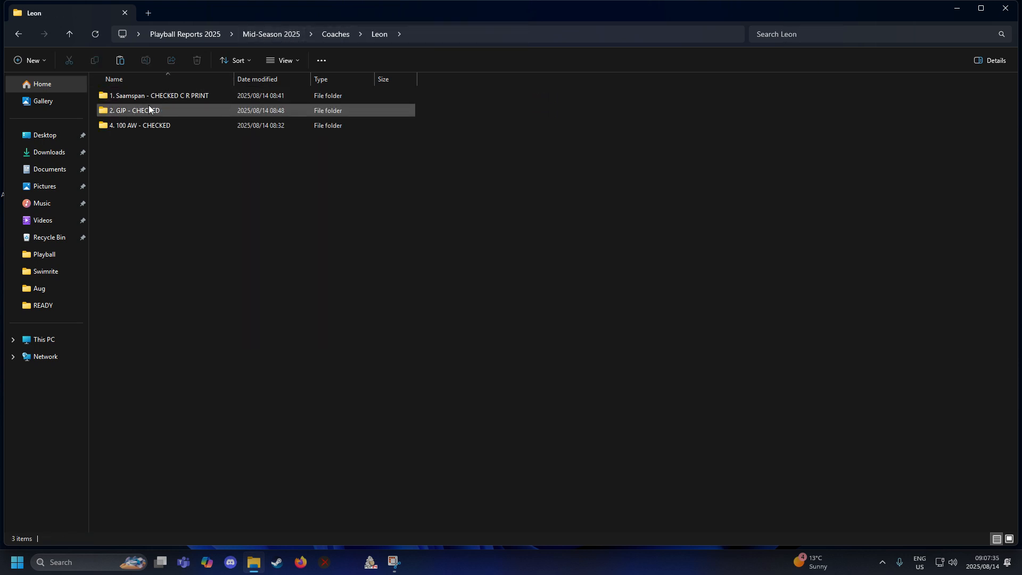
double_click(142, 111)
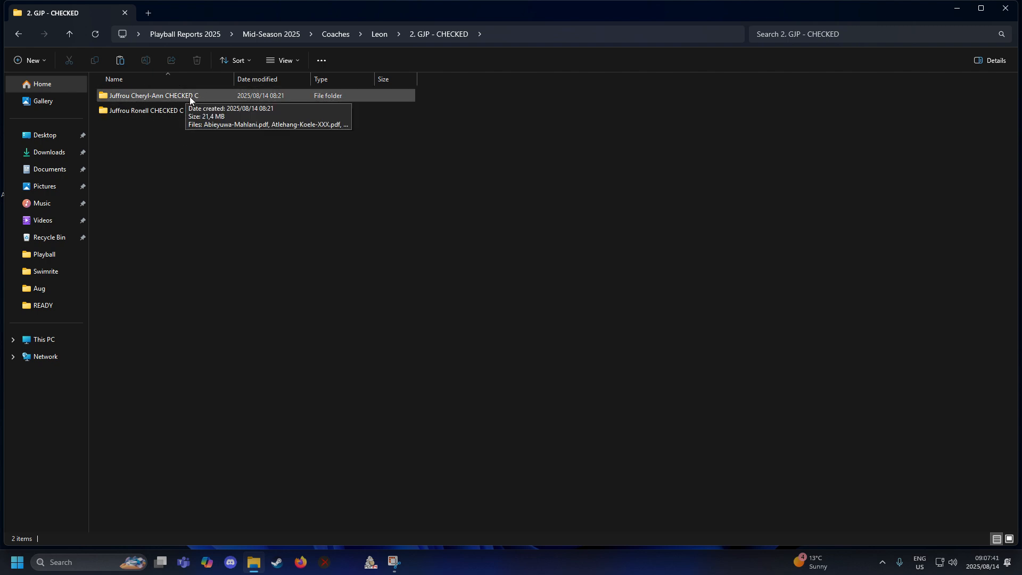
double_click(144, 94)
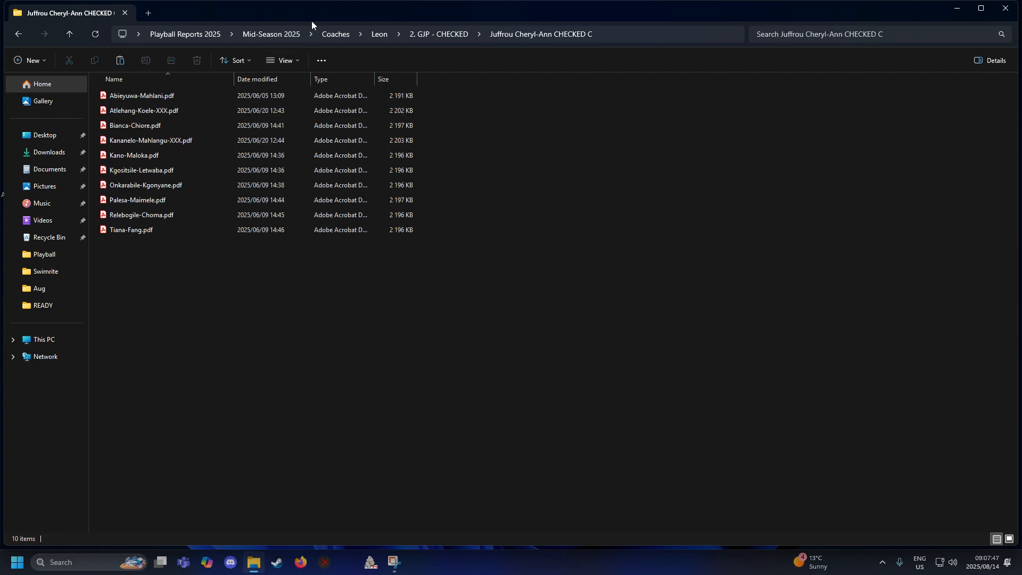
Step: Return to the first GJP teacher's combined report folder under Mid-Season 2025, PRINT, COMBINED
left_click(270, 34)
double_click(134, 126)
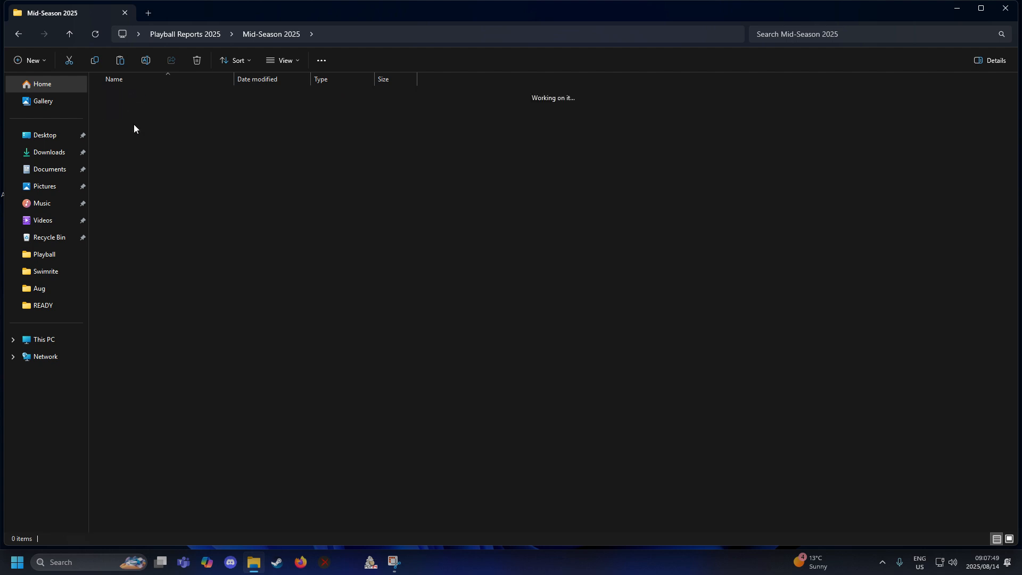
double_click(135, 98)
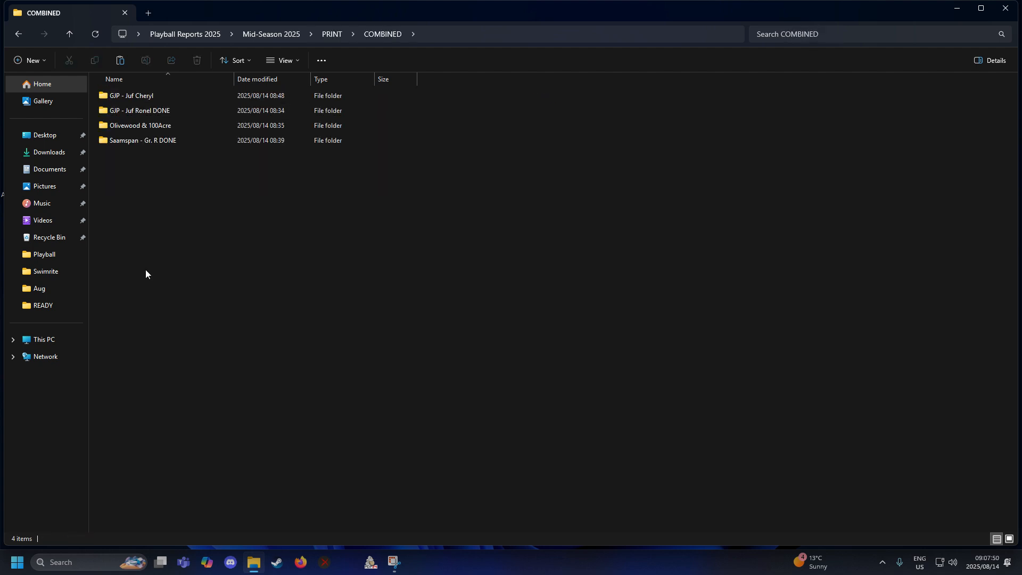
double_click(140, 95)
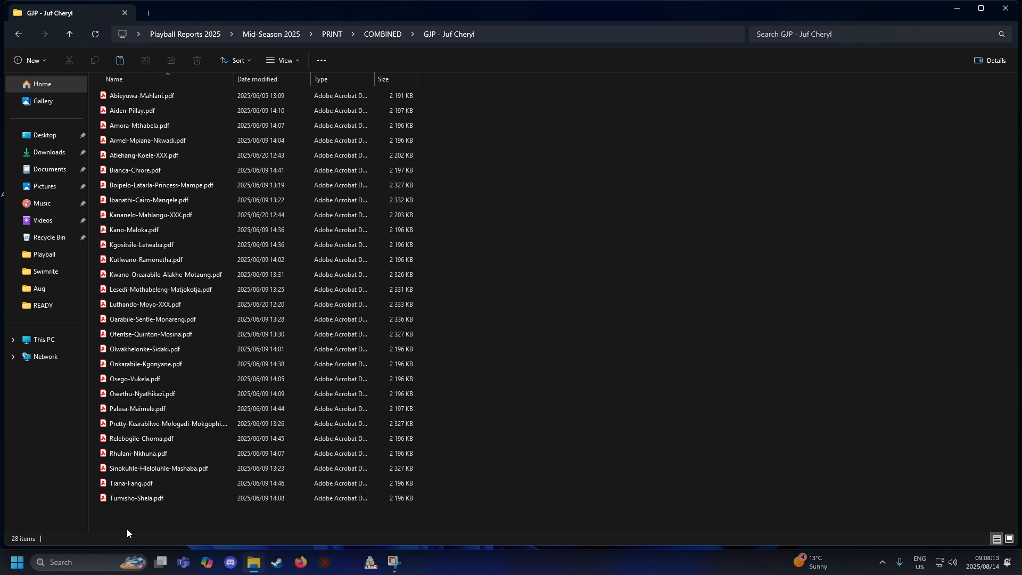
Step: Select all PDF reports in the folder and open them together in PDF24 Creator, starting from the first document
left_click_drag(125, 518, 142, 95)
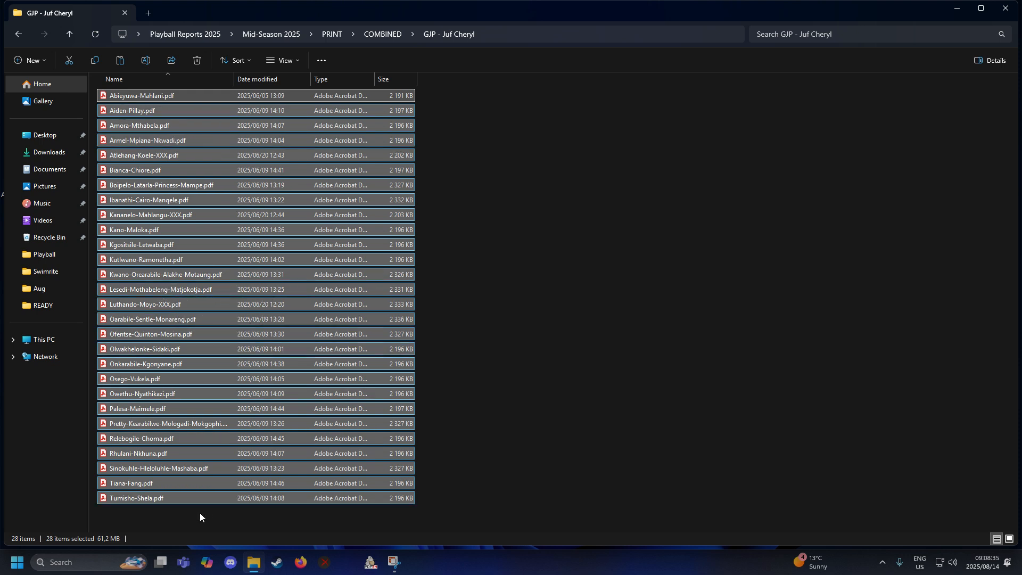
right_click(191, 305)
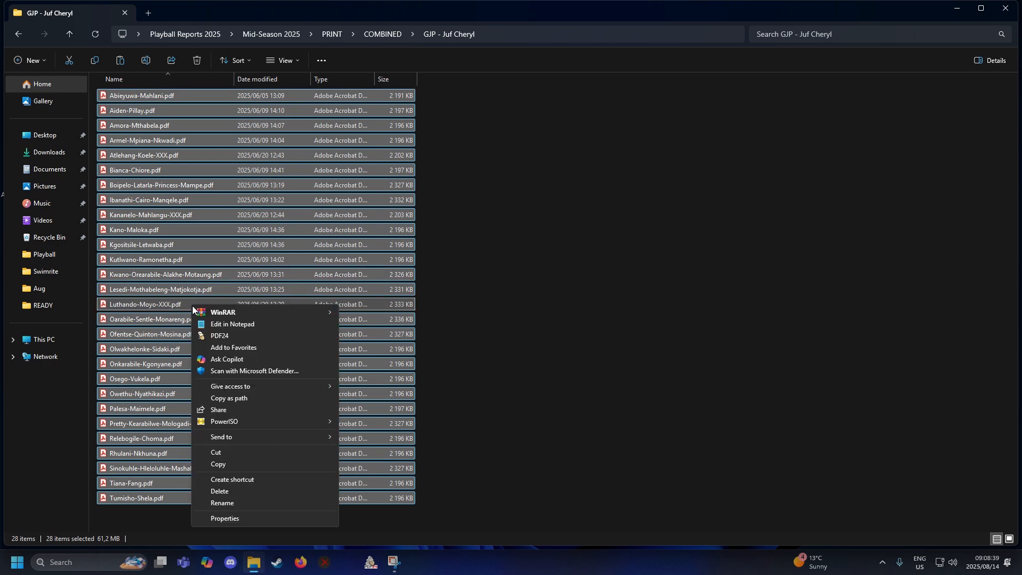
left_click(216, 337)
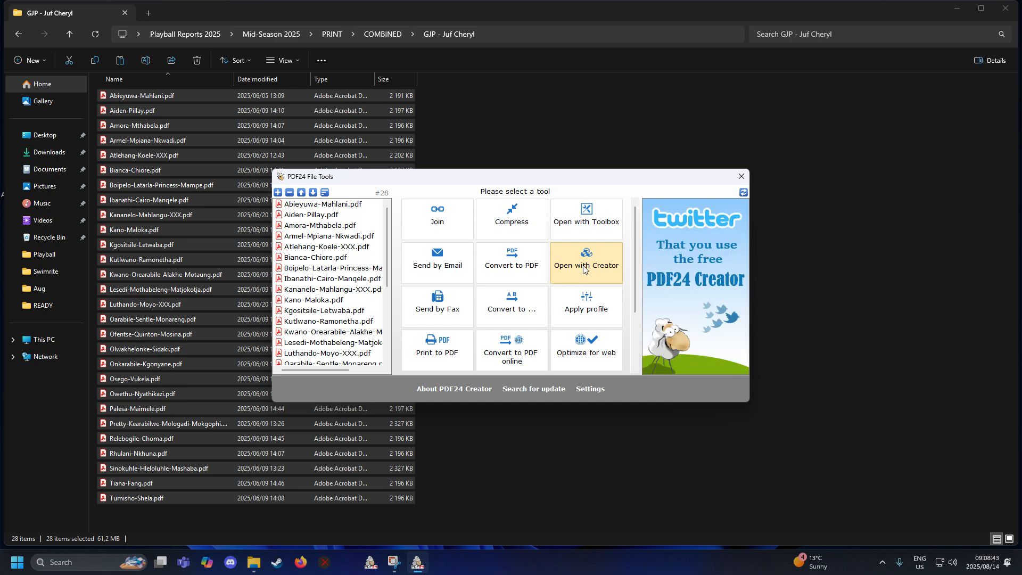
left_click(584, 268)
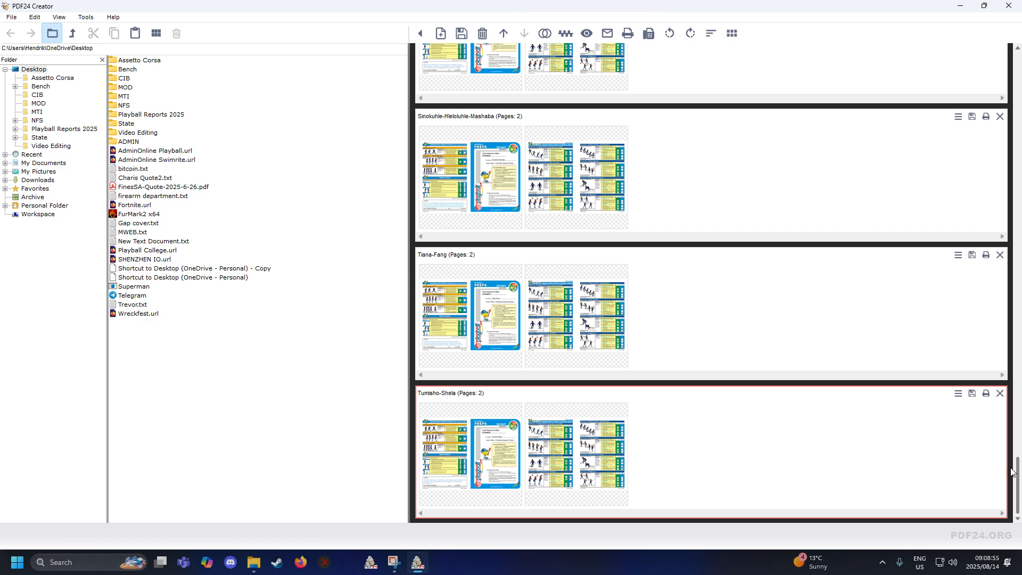
left_click_drag(1017, 491, 1011, 80)
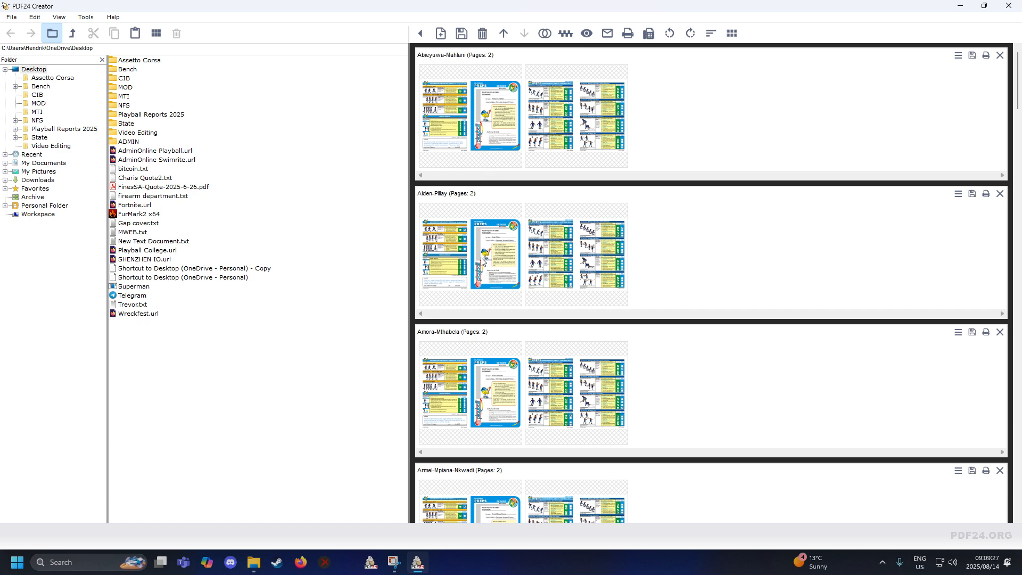
Step: Gather the first two reports' front pages in the first document and their back pages in the second, deleting the leftover originals
left_click_drag(482, 260, 534, 155)
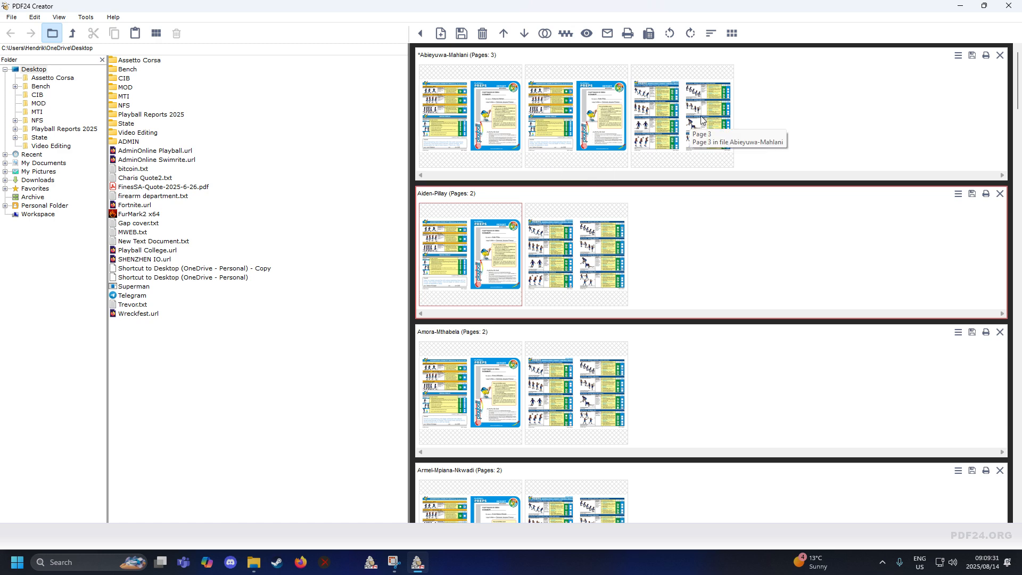
left_click_drag(680, 126, 521, 237)
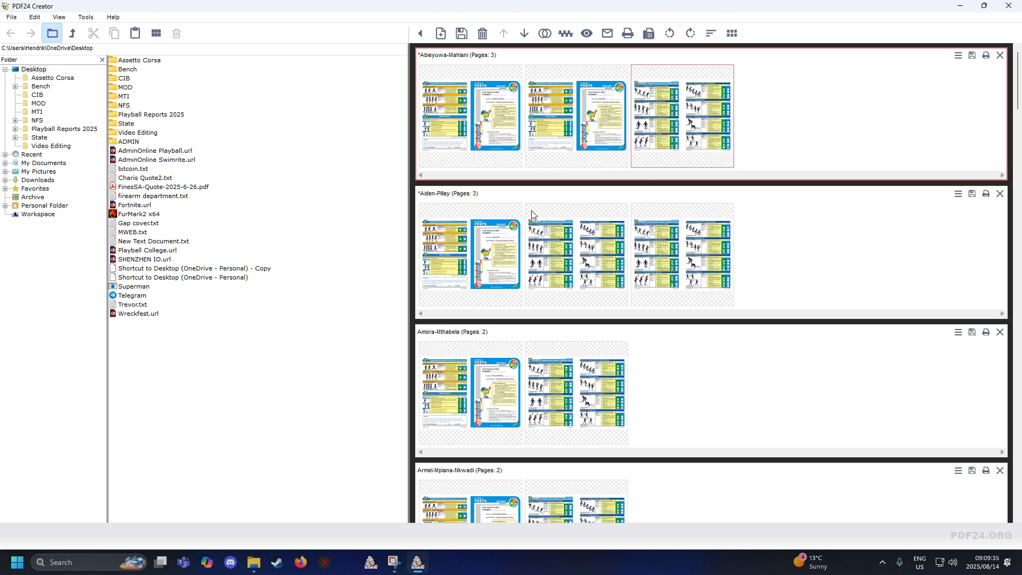
left_click(478, 249)
right_click(478, 246)
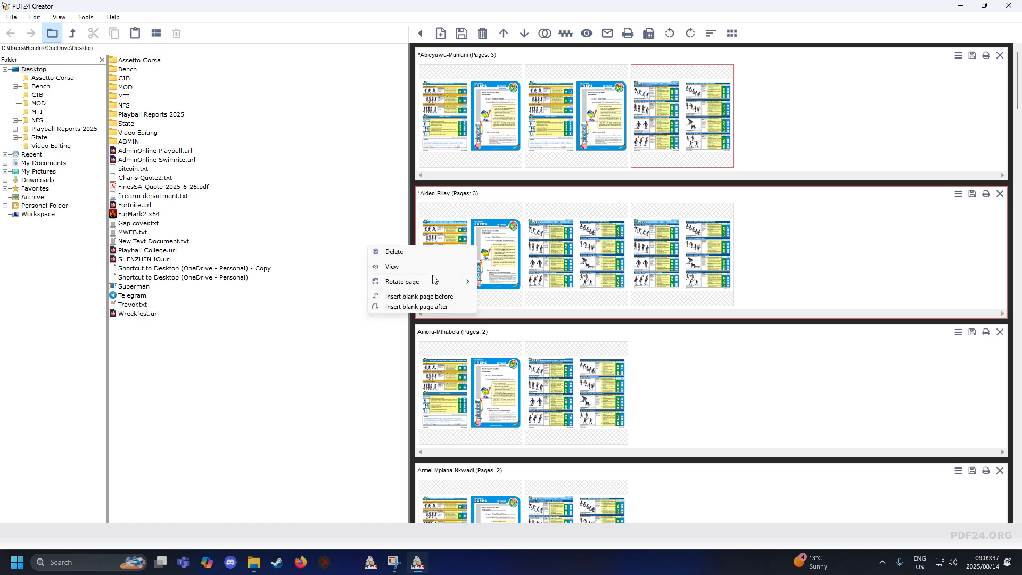
left_click(417, 256)
right_click(669, 121)
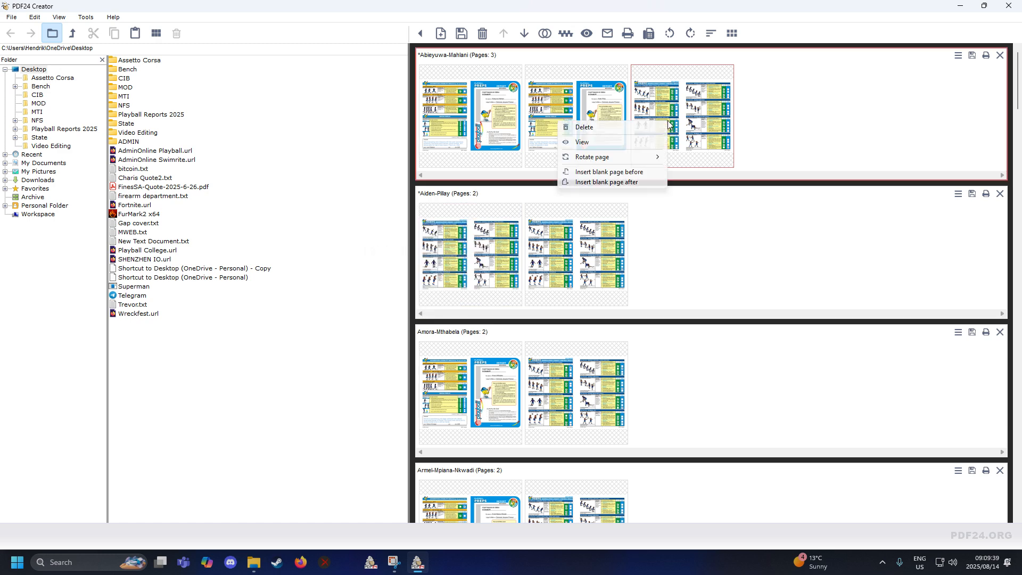
left_click(584, 128)
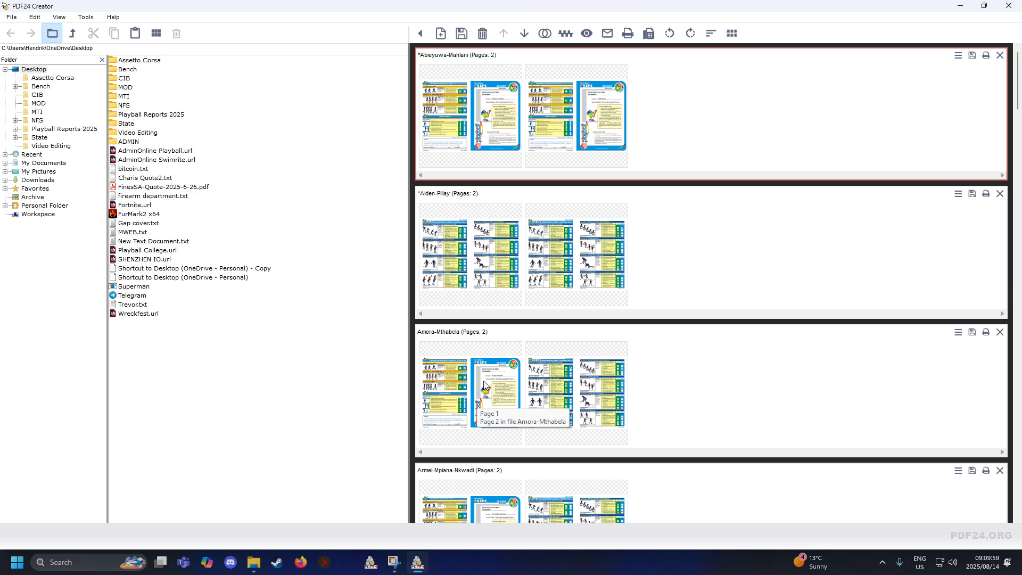
Step: Append the third and fourth reports' front pages to the first document and back pages to the second, closing each source report
mouse_move(484, 383)
left_mouse_down()
mouse_move(644, 255)
mouse_move(684, 126)
left_mouse_up()
left_click_drag(600, 397, 687, 263)
left_click(999, 332)
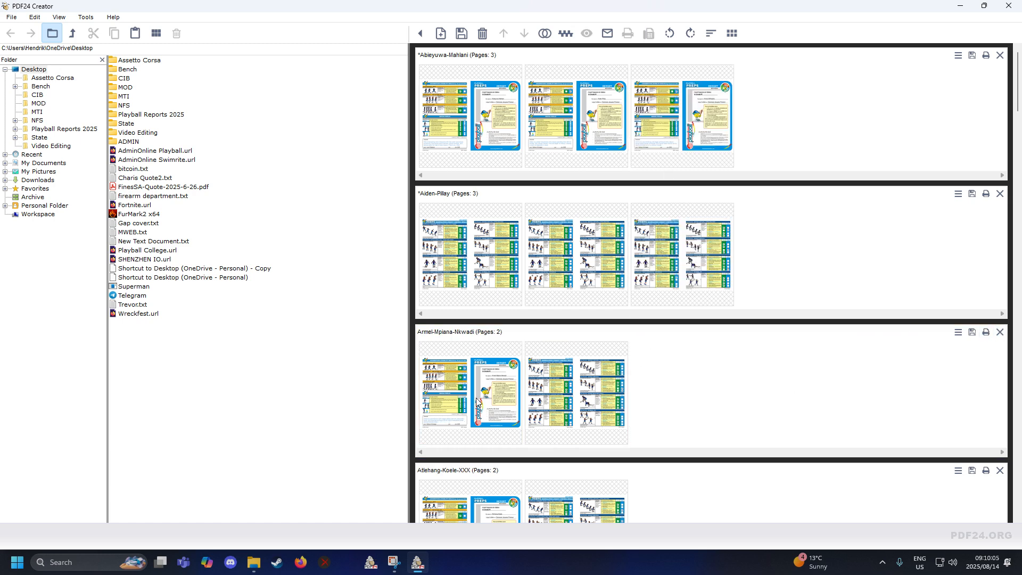
left_click_drag(477, 402, 782, 144)
left_click_drag(585, 394, 781, 260)
left_click(999, 331)
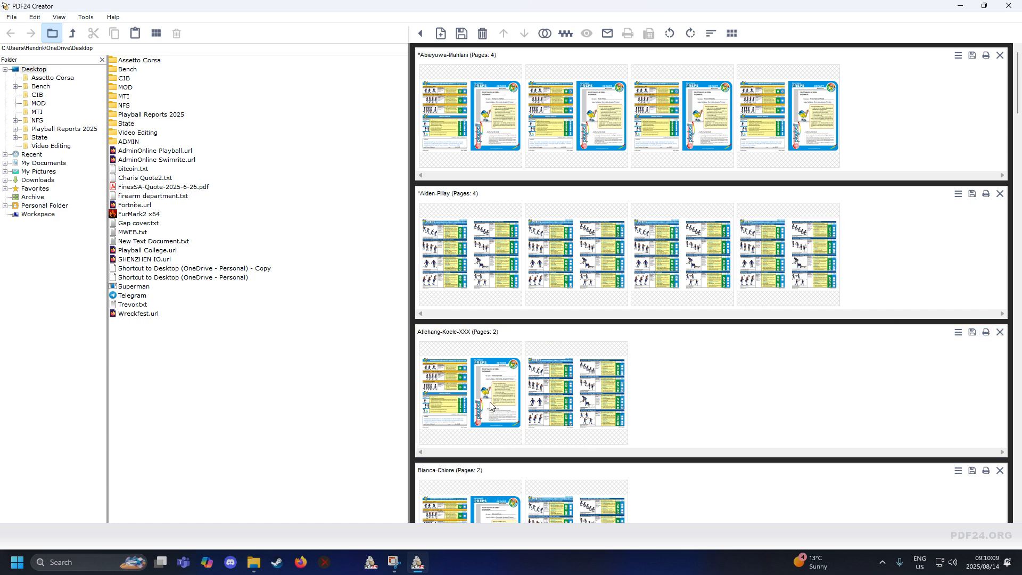
Step: Add the fifth and sixth reports' front pages to the first document and back pages to the second, closing each source report
left_click_drag(490, 406, 852, 159)
left_click_drag(625, 373, 872, 257)
left_click(1000, 332)
left_click(474, 397)
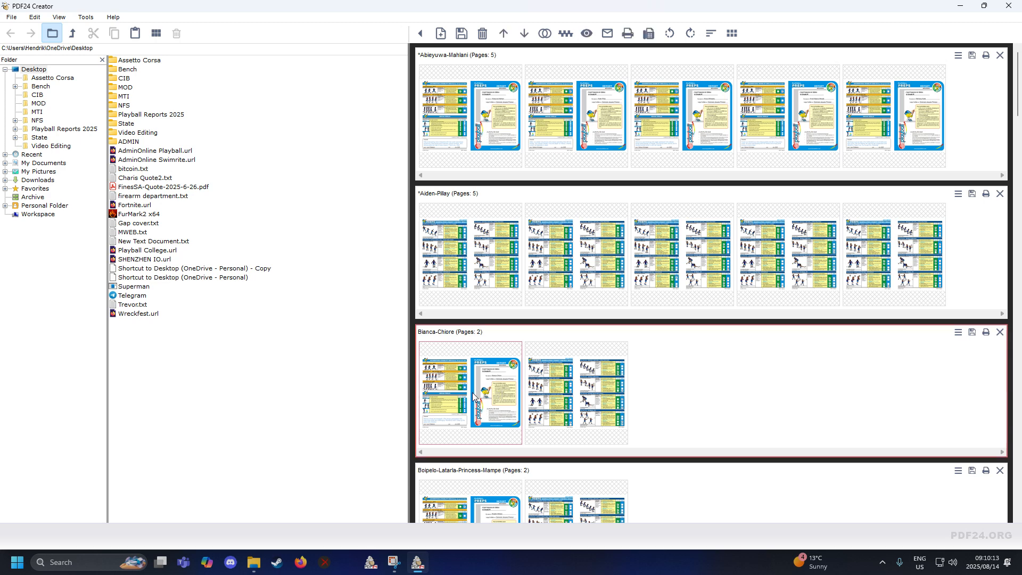
left_click_drag(474, 397, 963, 138)
left_click_drag(576, 394, 967, 246)
left_click(999, 331)
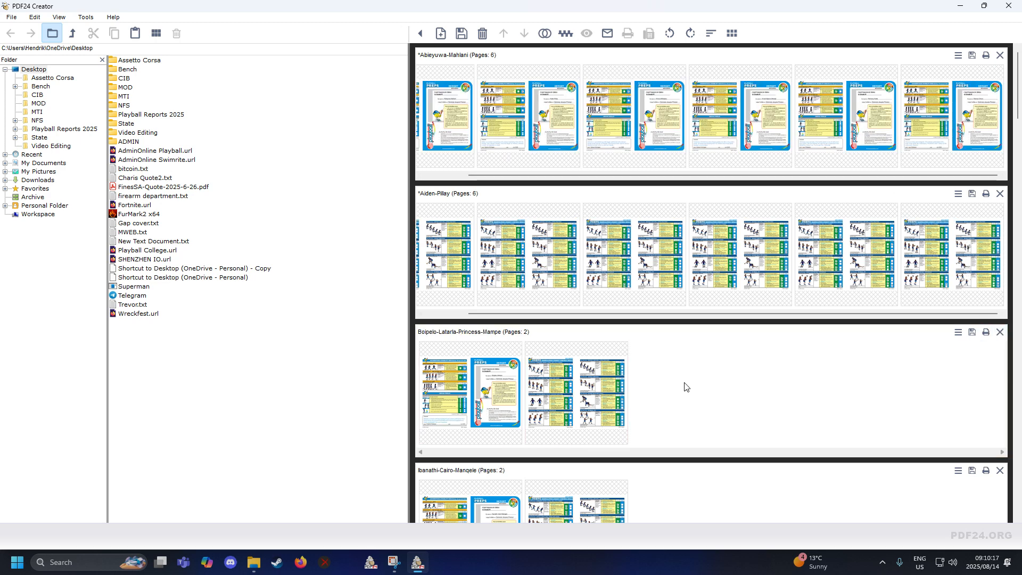
Step: Add the seventh report's front page to the first document and its back page to the second, closing the source report
left_click_drag(495, 399, 998, 159)
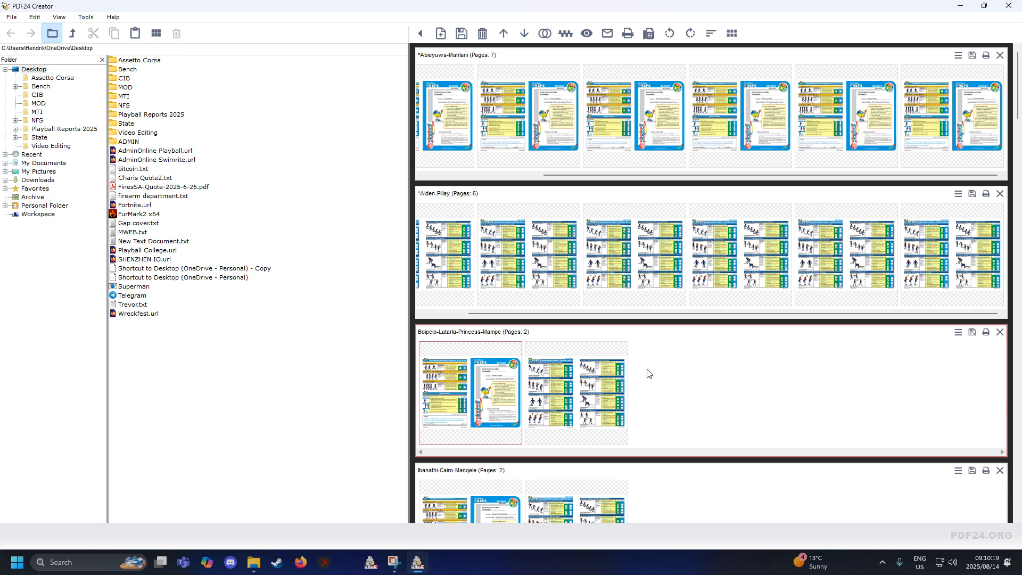
left_click_drag(576, 394, 986, 283)
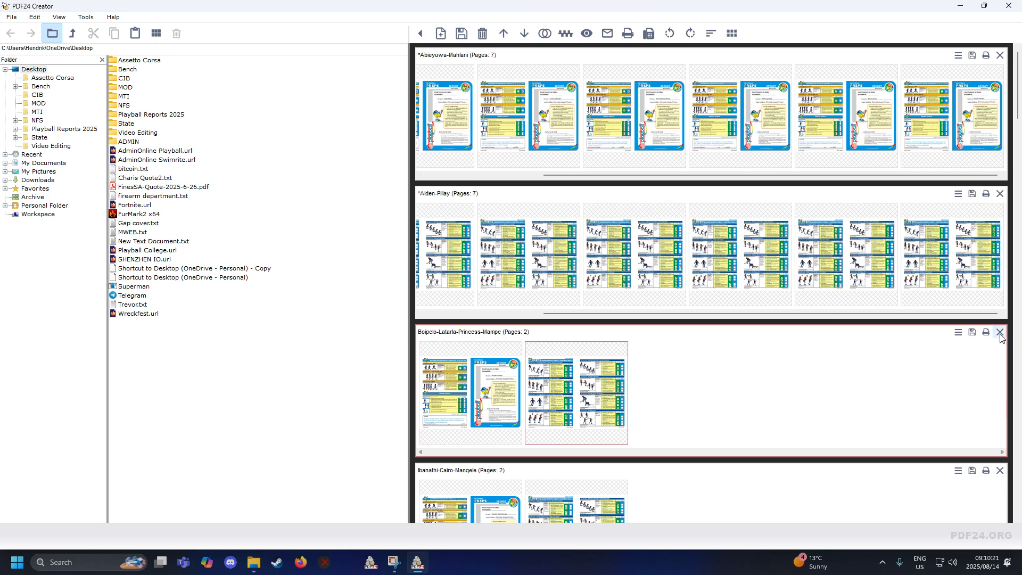
left_click(999, 333)
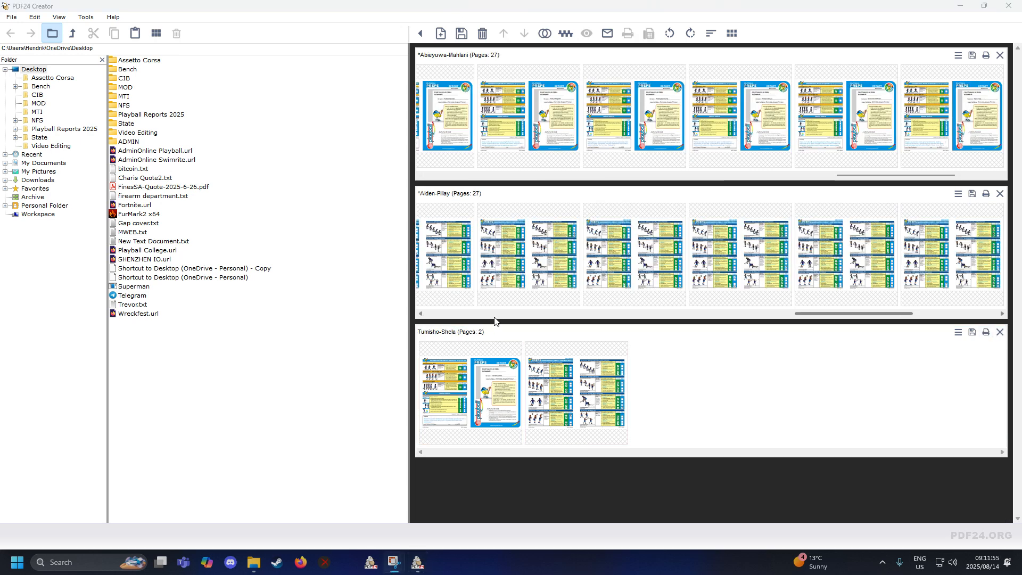
Step: Append the last remaining report's front page to the first document and its back page to the second, closing the source report
left_click(486, 410)
mouse_move(485, 410)
left_mouse_down()
mouse_move(999, 195)
mouse_move(996, 144)
left_mouse_up()
left_click_drag(579, 402, 996, 277)
left_click(1000, 331)
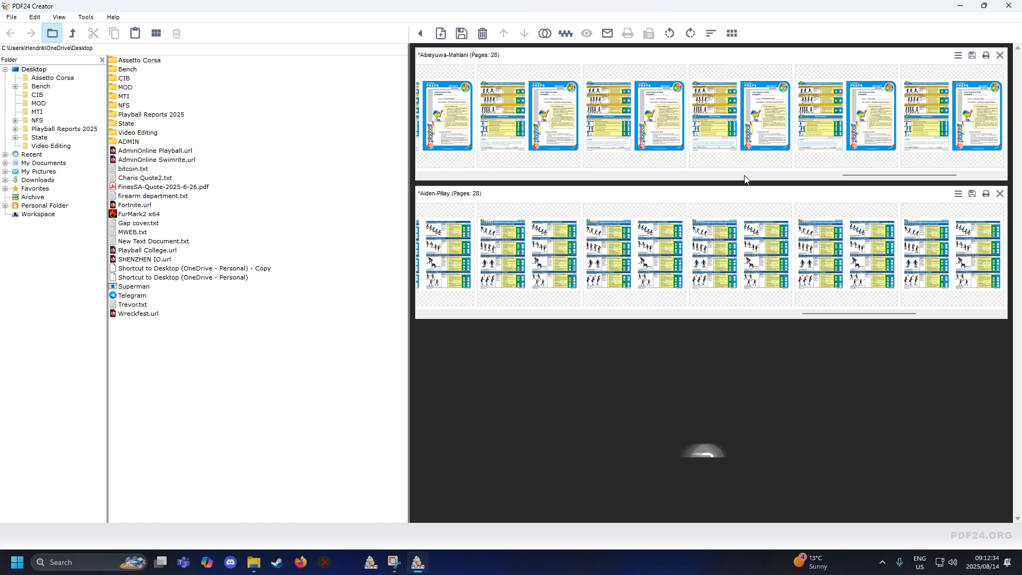
Step: Start saving both documents with a custom PDF profile, turning off encrypted password saving and every permission except Print
left_click(461, 42)
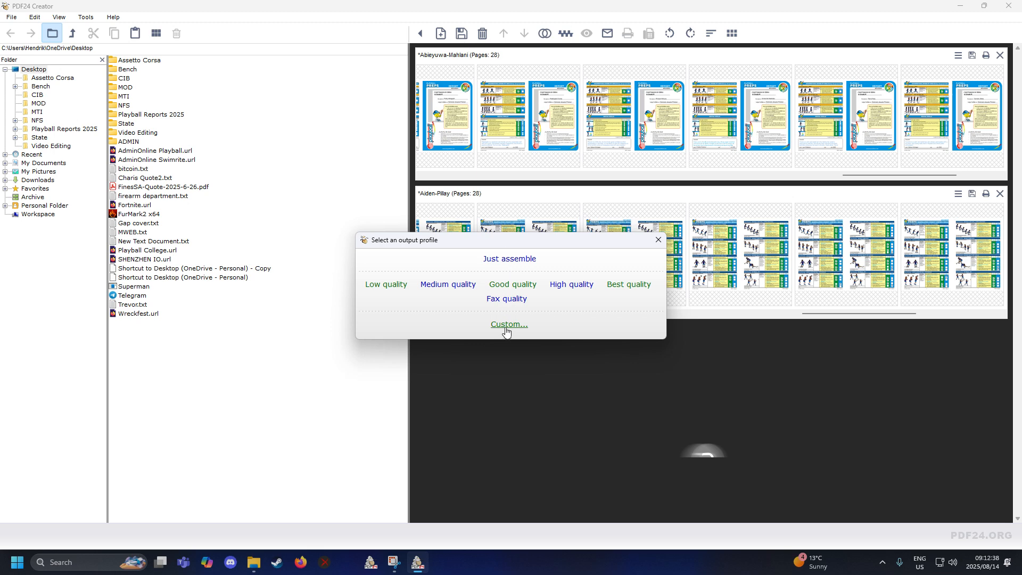
left_click(508, 324)
scroll(698, 327, "down", 3)
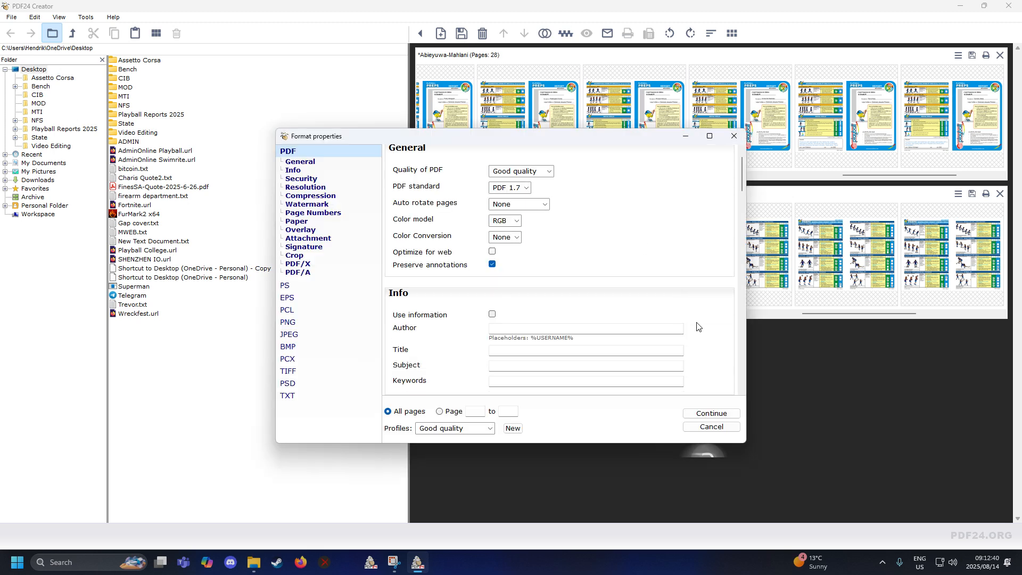
scroll(697, 322, "down", 3)
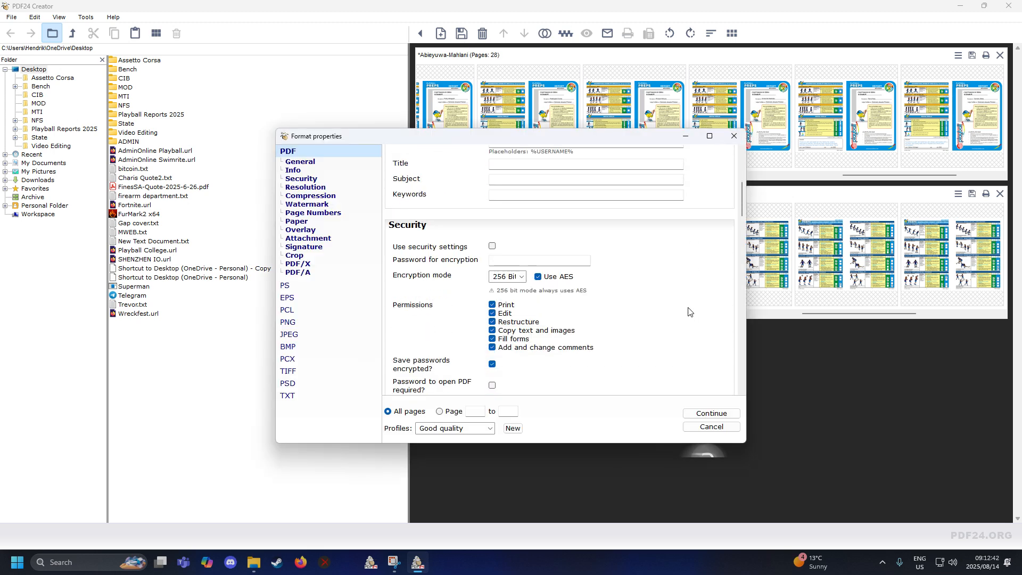
left_click(492, 313)
left_click(492, 321)
left_click(491, 330)
left_click(492, 339)
left_click(491, 347)
left_click(492, 365)
left_click(712, 413)
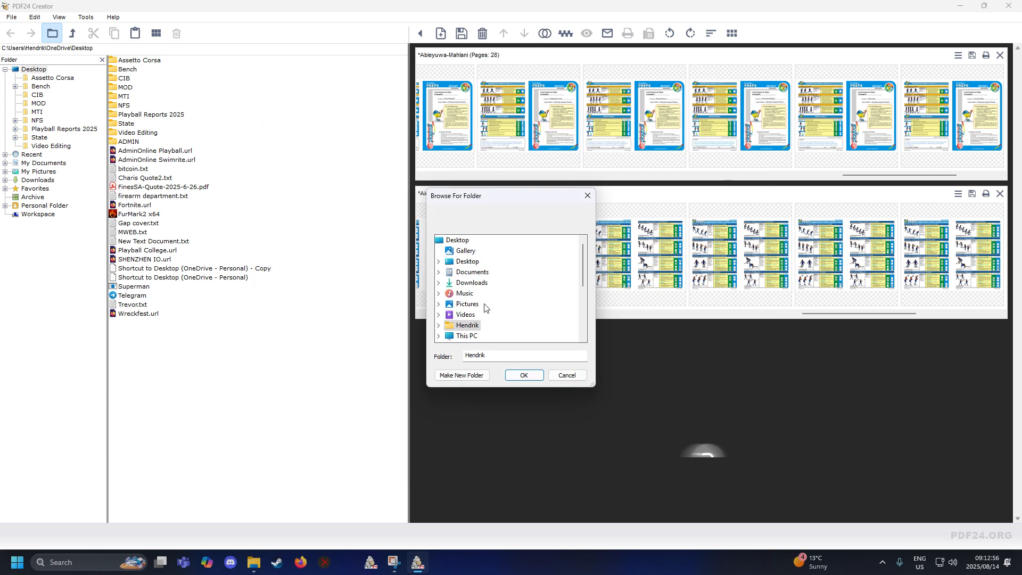
Step: Save both combined documents into the READY folder under Playball Reports 2025, Mid-Season 2025, PRINT
scroll(475, 302, "down", 1)
scroll(474, 302, "down", 2)
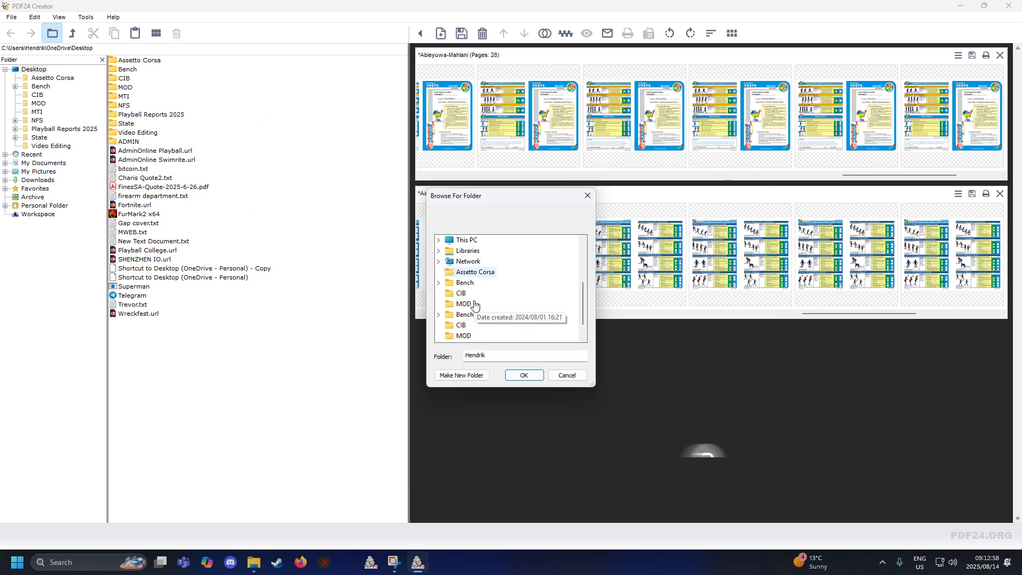
left_click(462, 317)
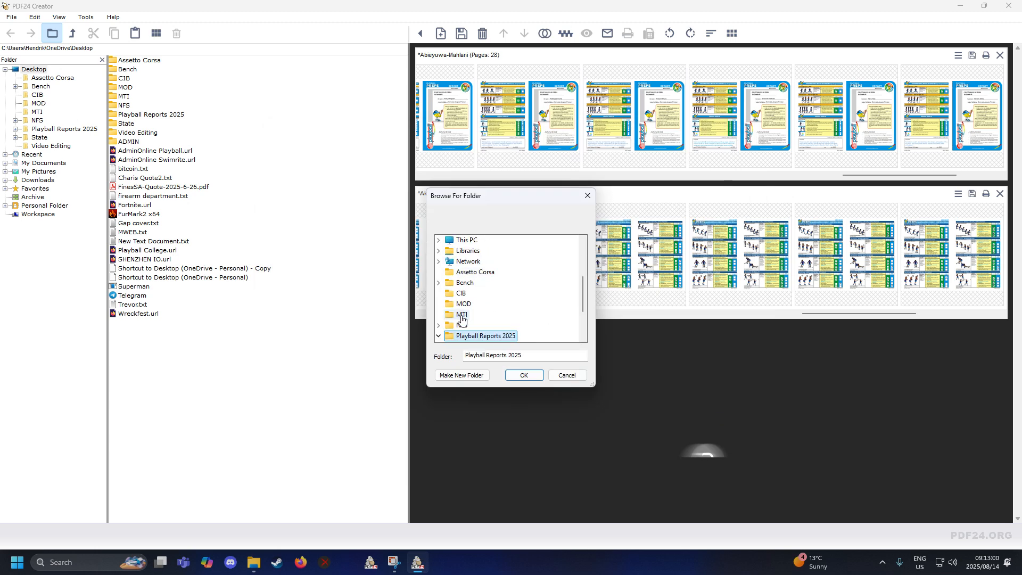
scroll(516, 325, "down", 2)
left_click(477, 315)
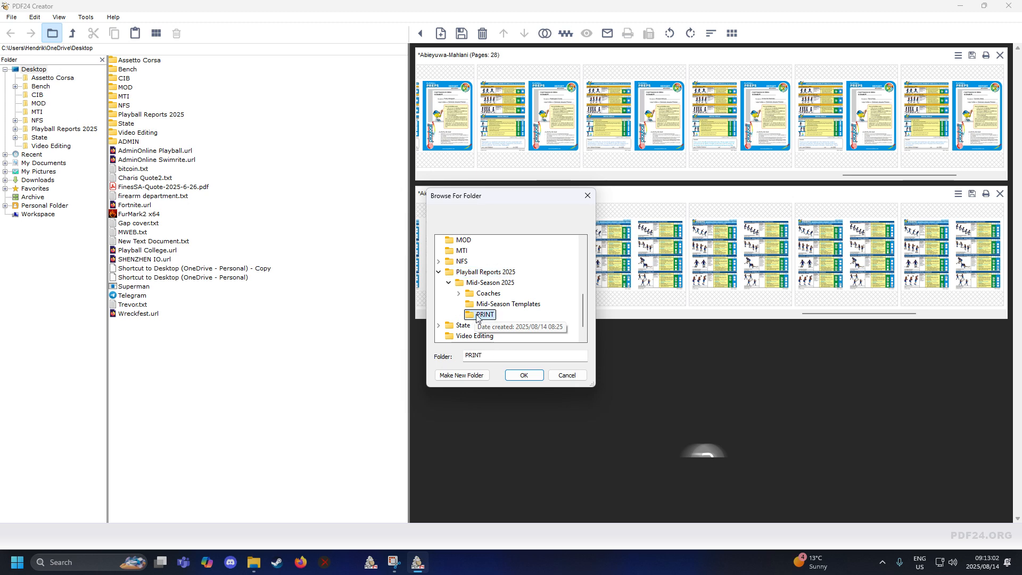
double_click(478, 315)
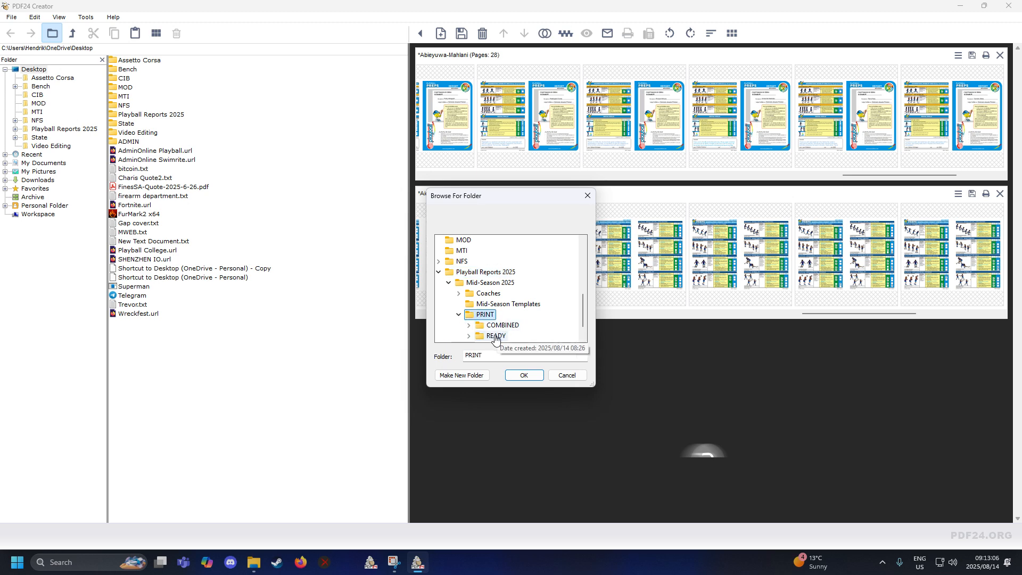
double_click(495, 337)
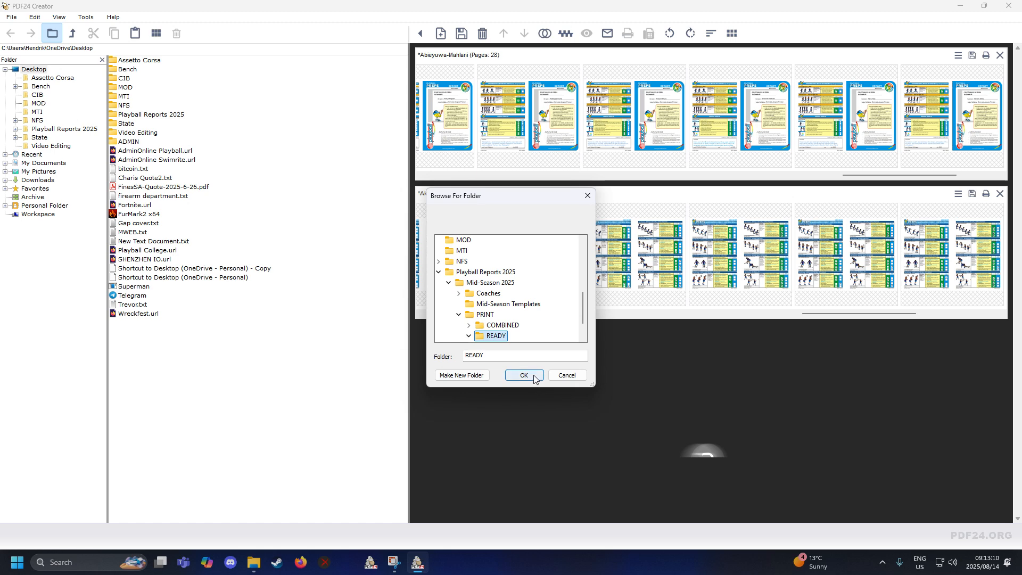
scroll(554, 320, "down", 1)
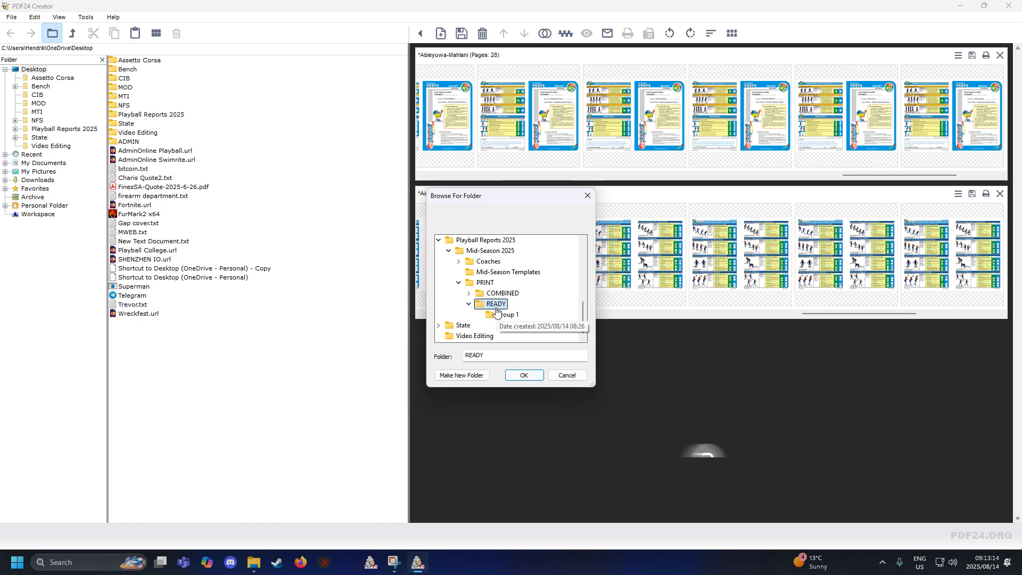
left_click(536, 376)
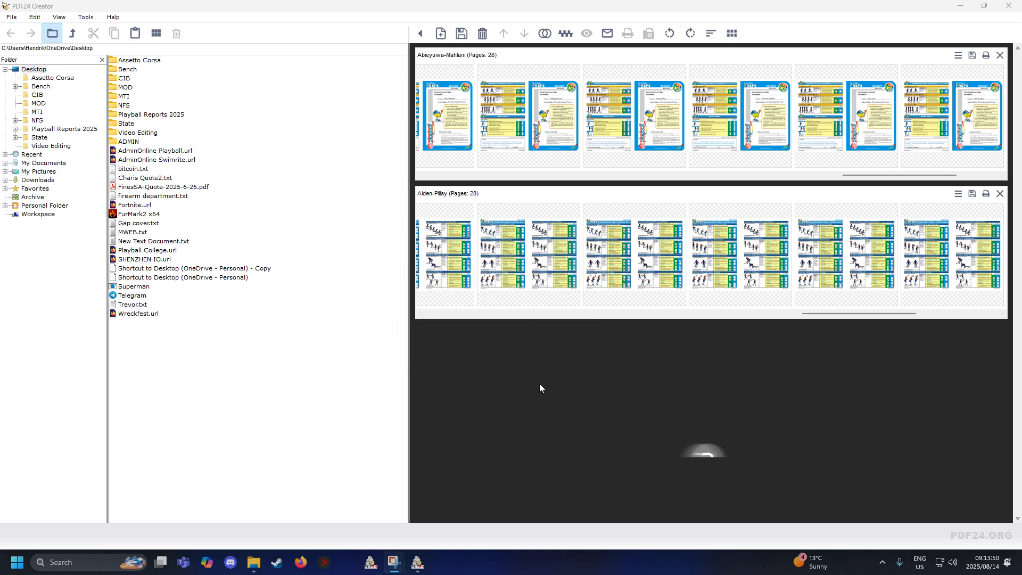
Step: Close PDF24 Creator and open the READY folder inside PRINT in File Explorer
left_click(1007, 7)
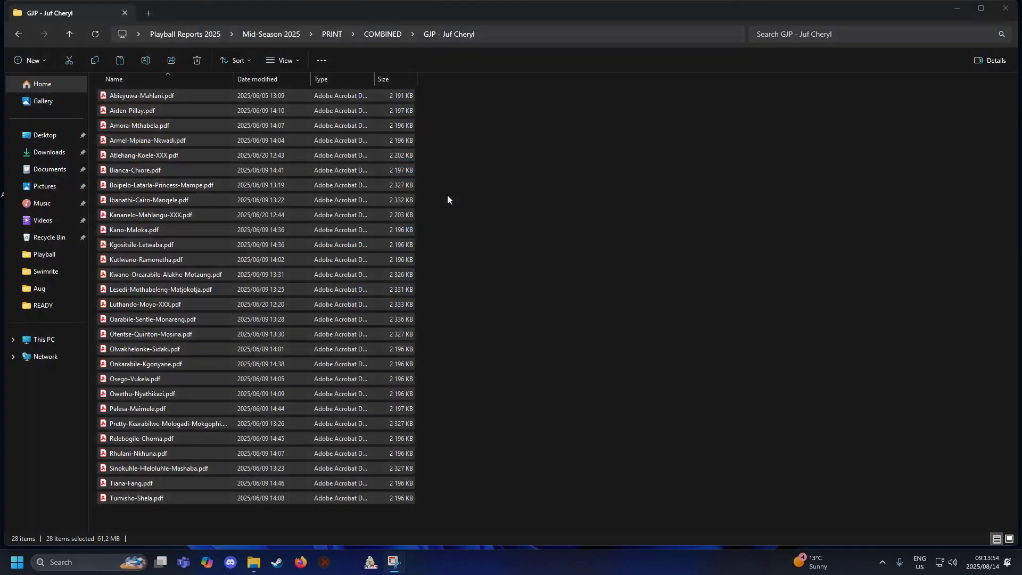
left_click(340, 35)
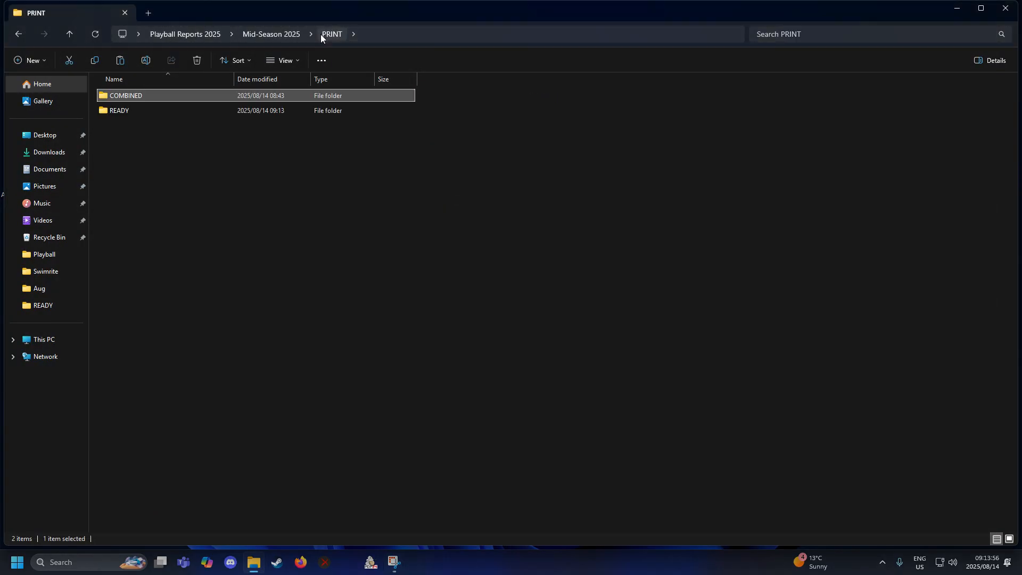
double_click(126, 110)
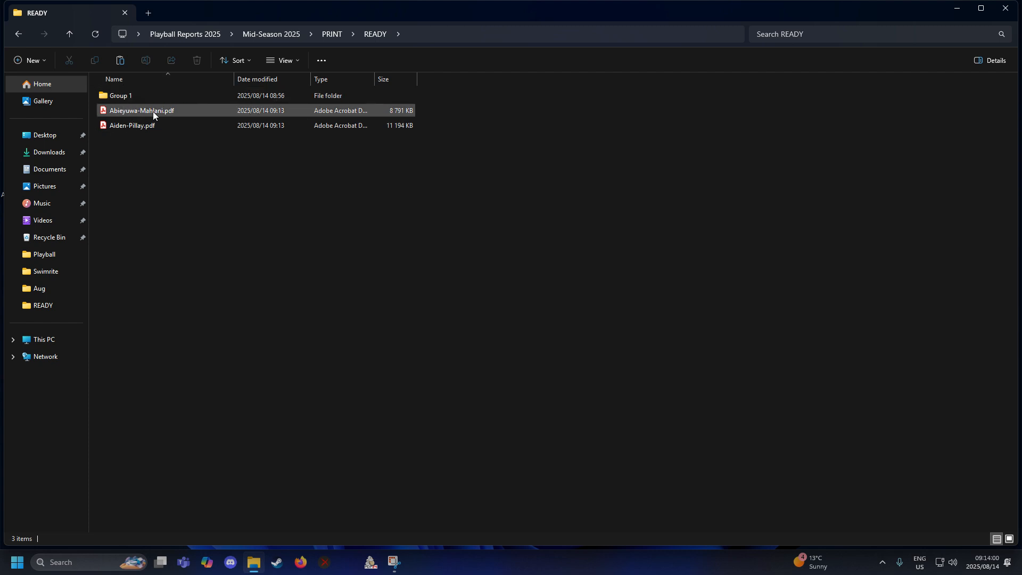
Step: Rename the combined front-page PDF as GJP, the teacher's first name and (OUTSIDE)
left_click(133, 110)
left_click(139, 110)
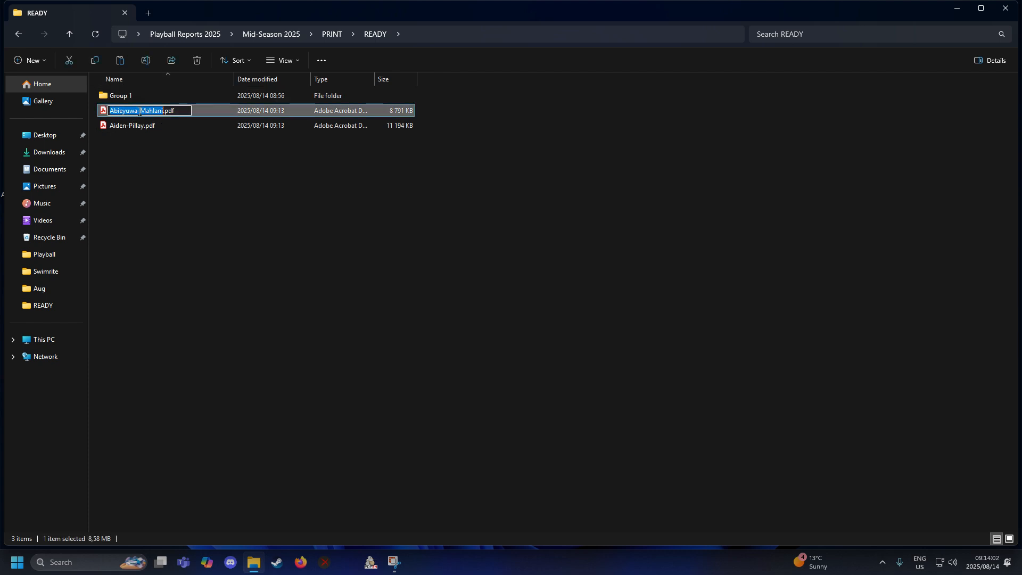
key("BackSpace")
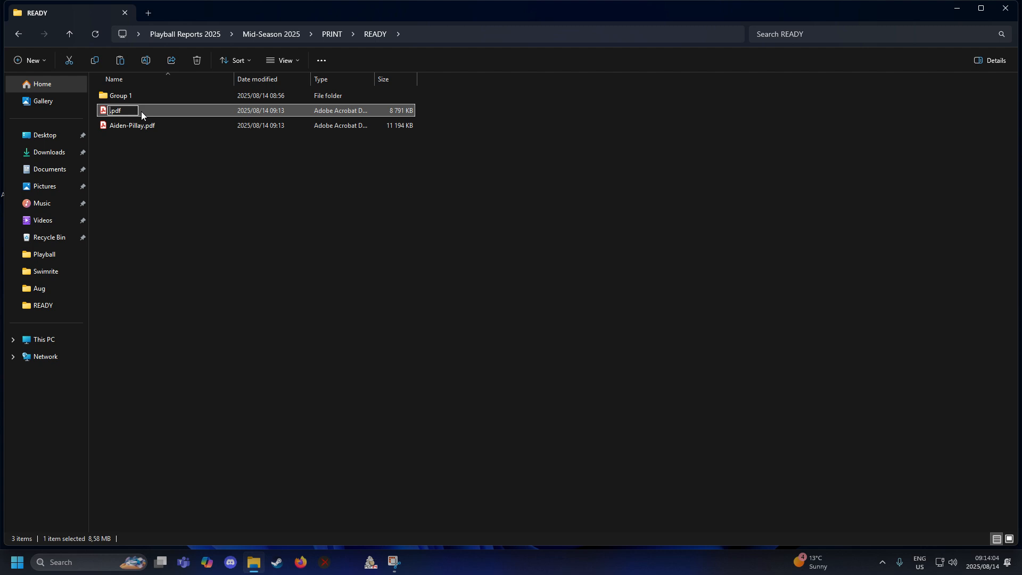
type("GJP")
type(" Cheryl")
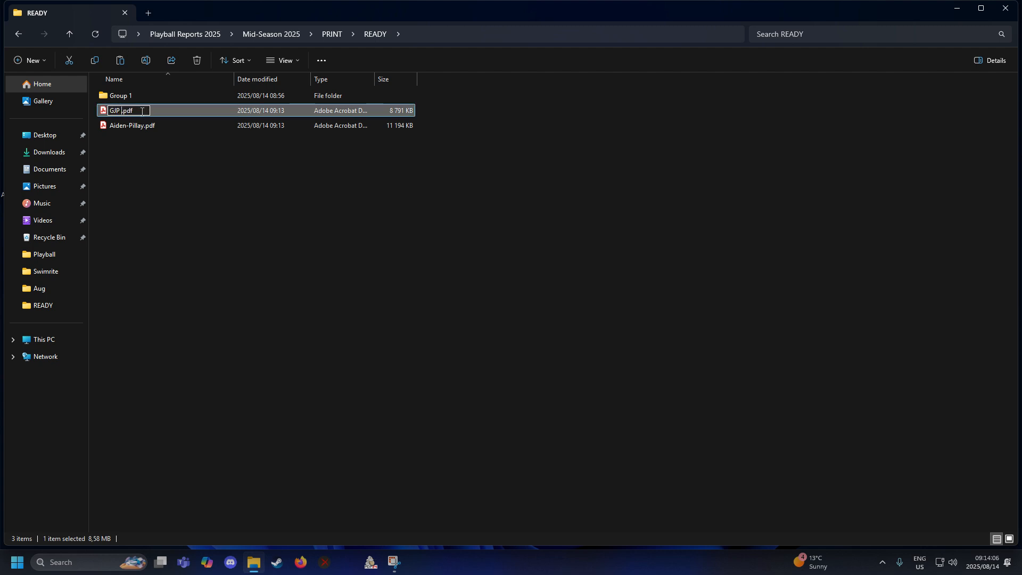
type("l")
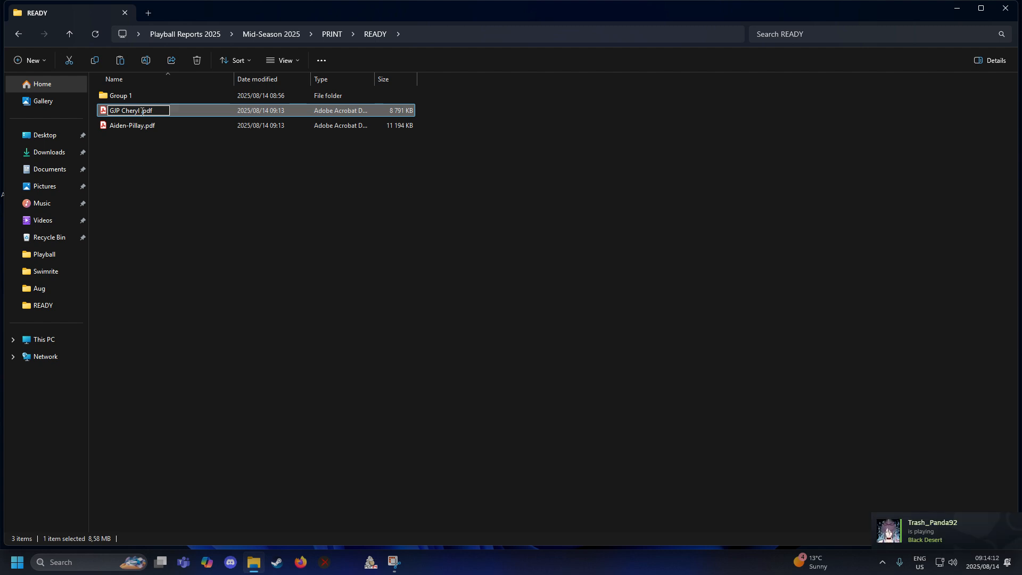
type(" i")
type("OUTSIDE")
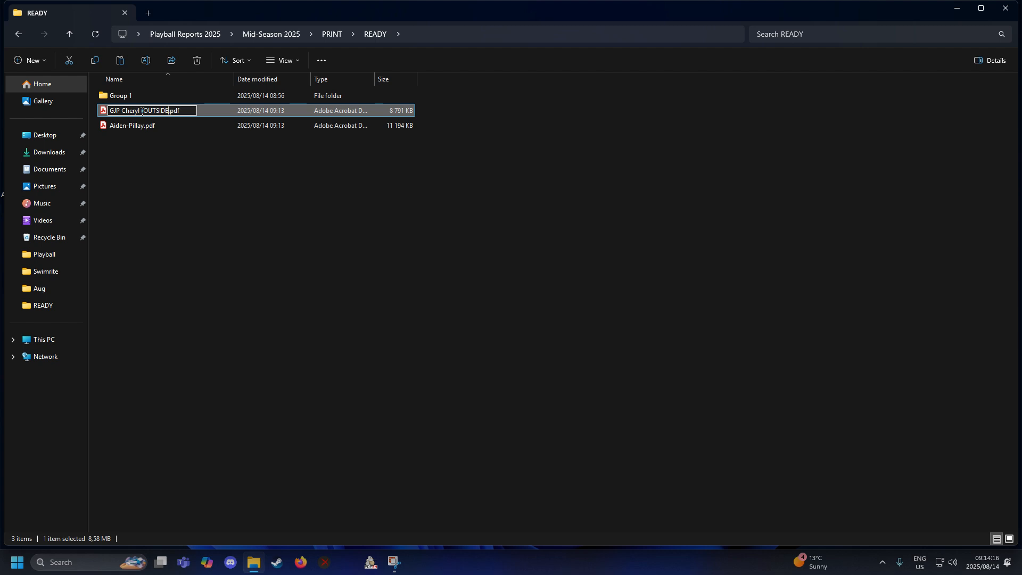
type(")")
Step: Rename the combined back-page PDF as GJP, the teacher's first name and (INSIDE)
left_click(121, 127)
left_click(130, 126)
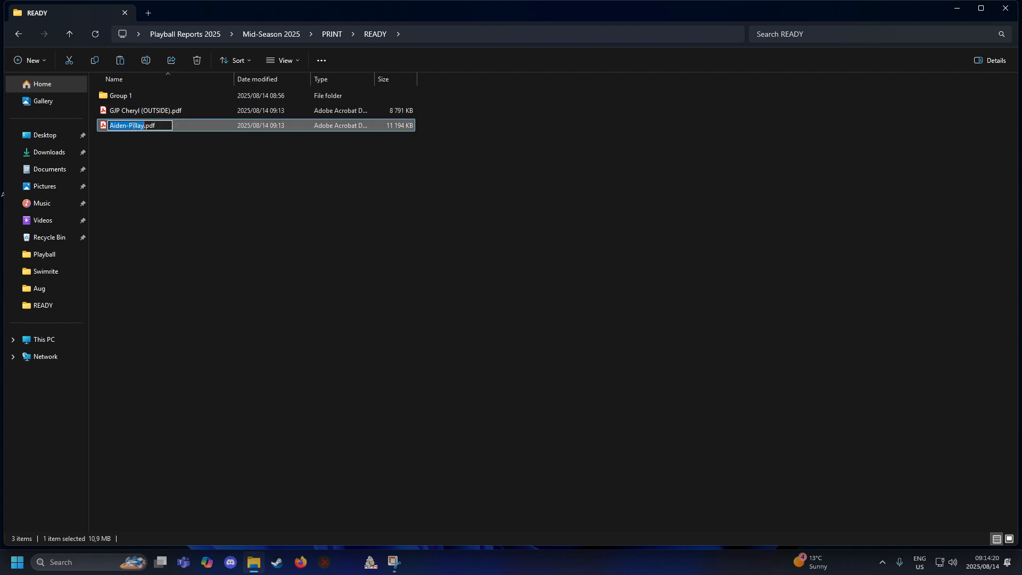
key("BackSpace")
type("GJP Cheryl (INSIDE")
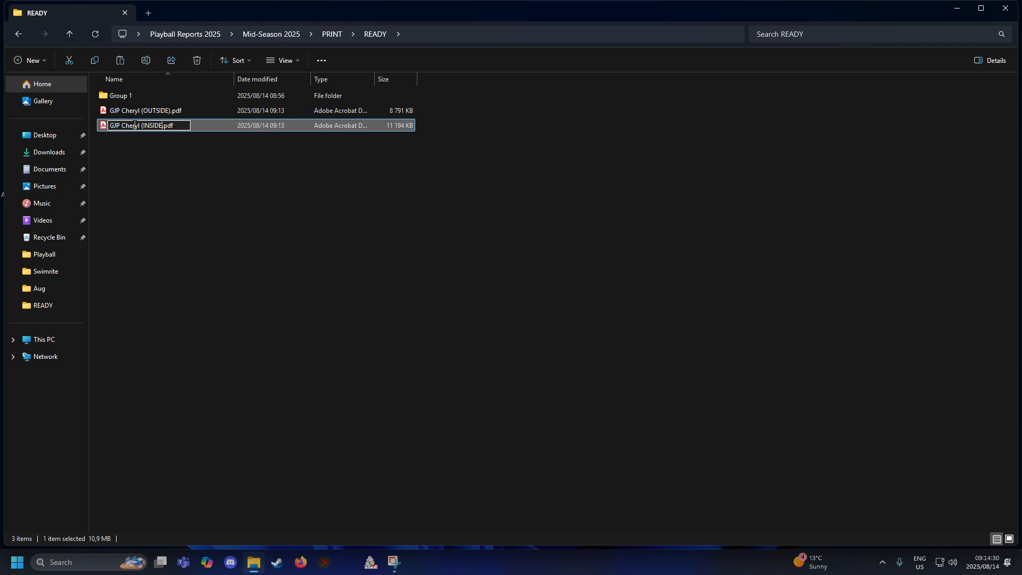
type(")")
key("Return")
Step: Check the pages of the OUTSIDE PDF and then the INSIDE PDF, closing each one after viewing
left_click(151, 111)
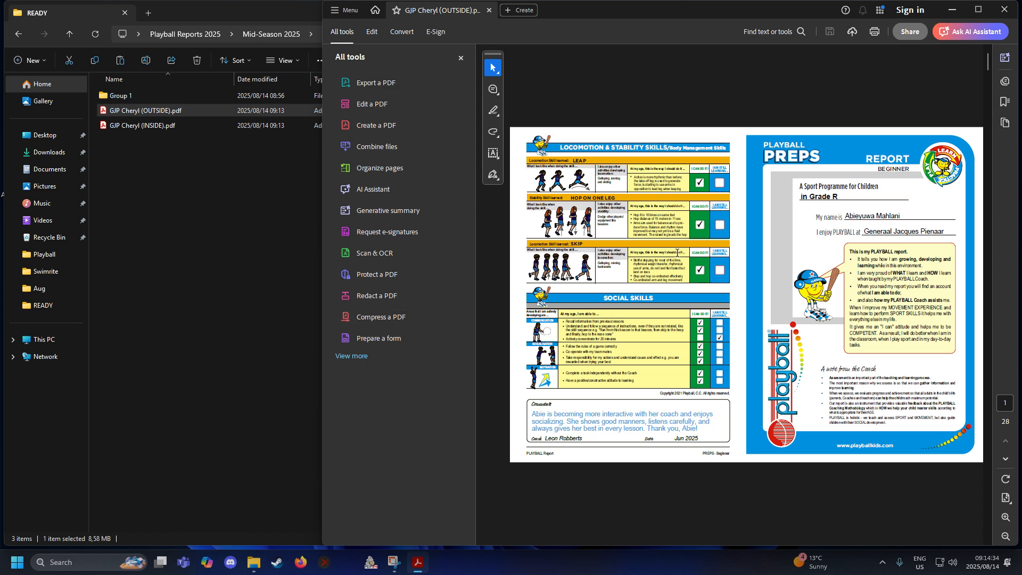
scroll(678, 255, "down", 1)
scroll(679, 255, "down", 13)
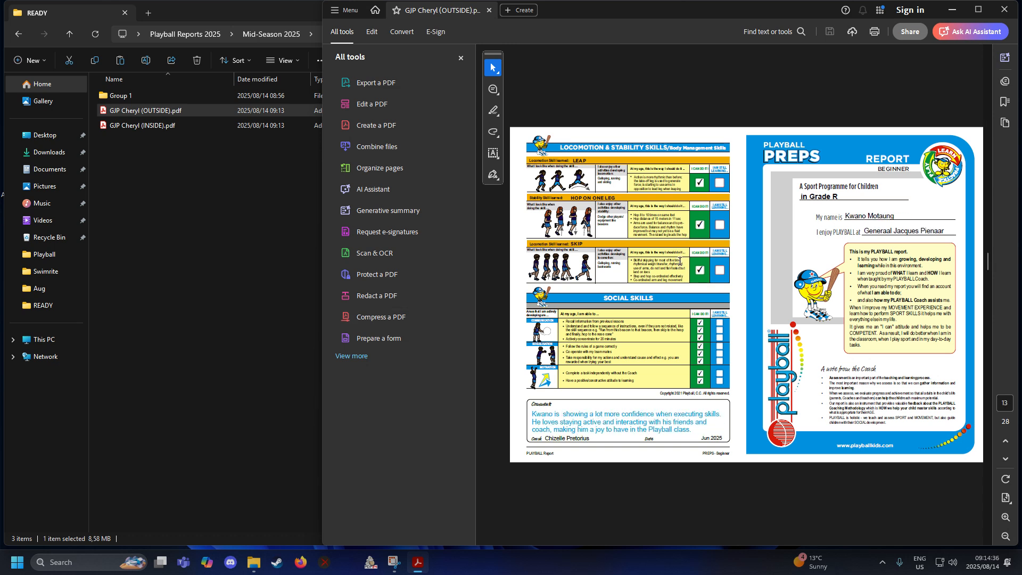
scroll(675, 273, "down", 8)
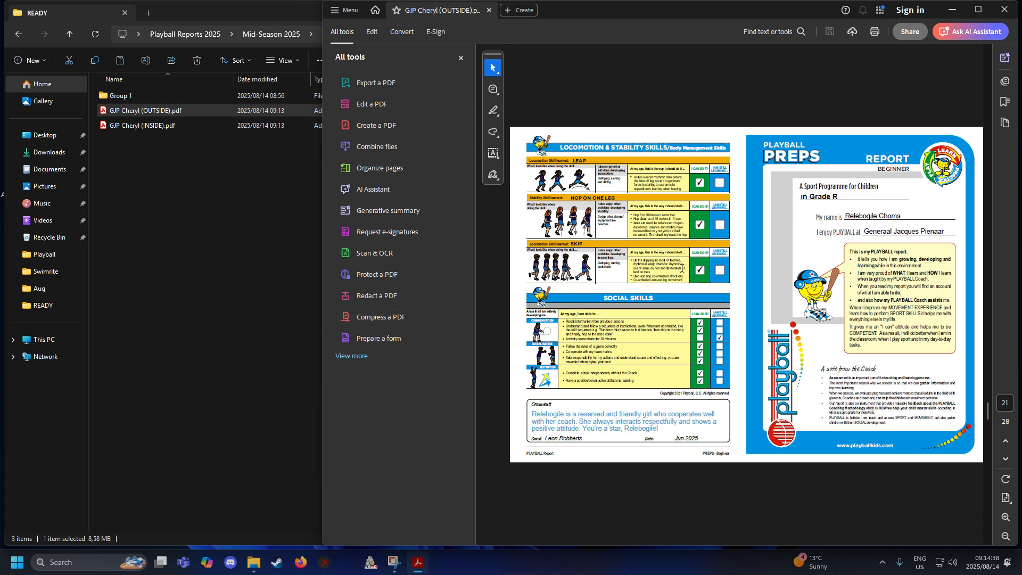
left_click(1003, 9)
double_click(135, 126)
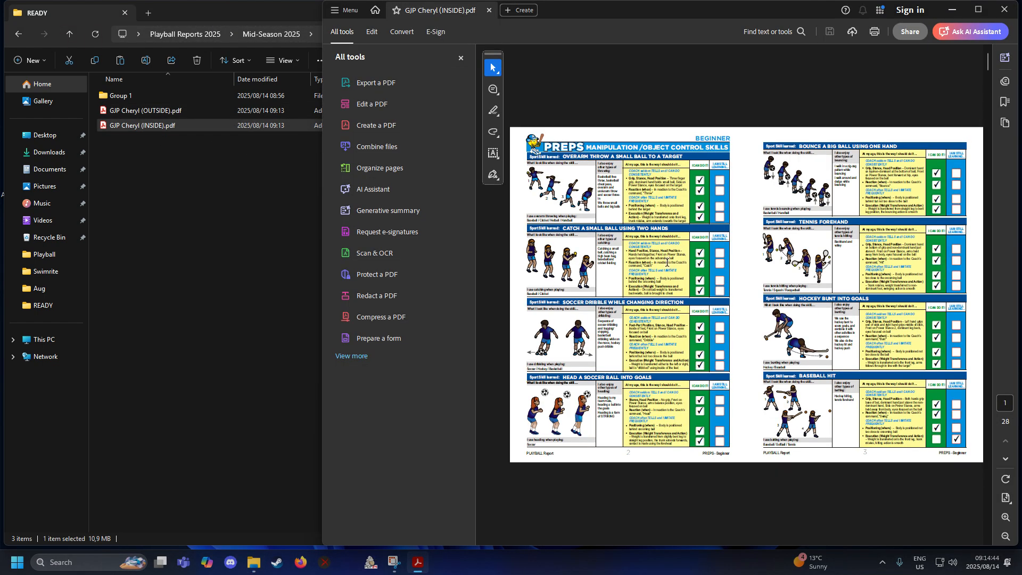
left_click(1003, 9)
left_click(487, 174)
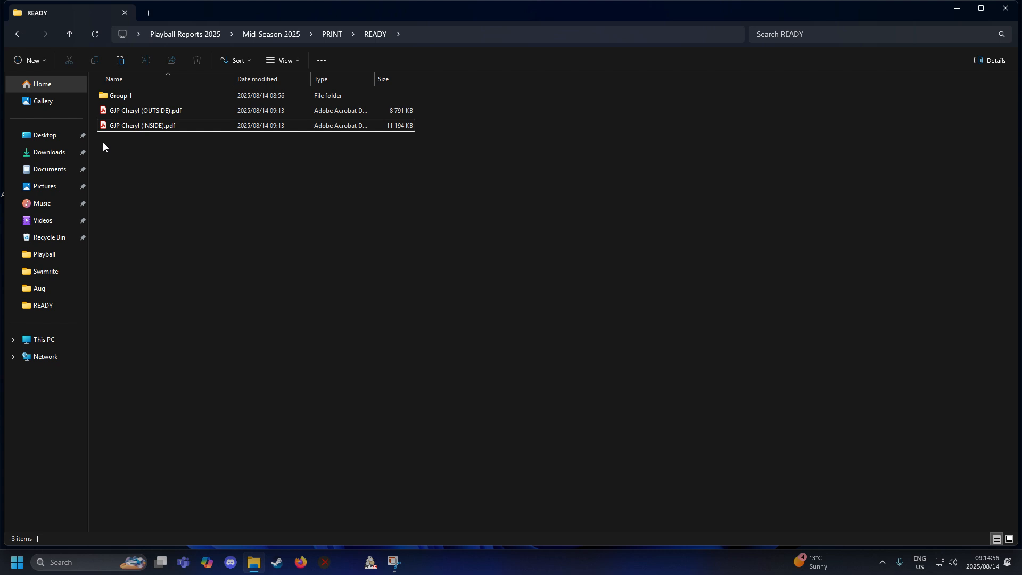
Step: Look through the Group 1, COMBINED and Olivewood & 100Acre folders, then return to the PRINT folder
double_click(128, 95)
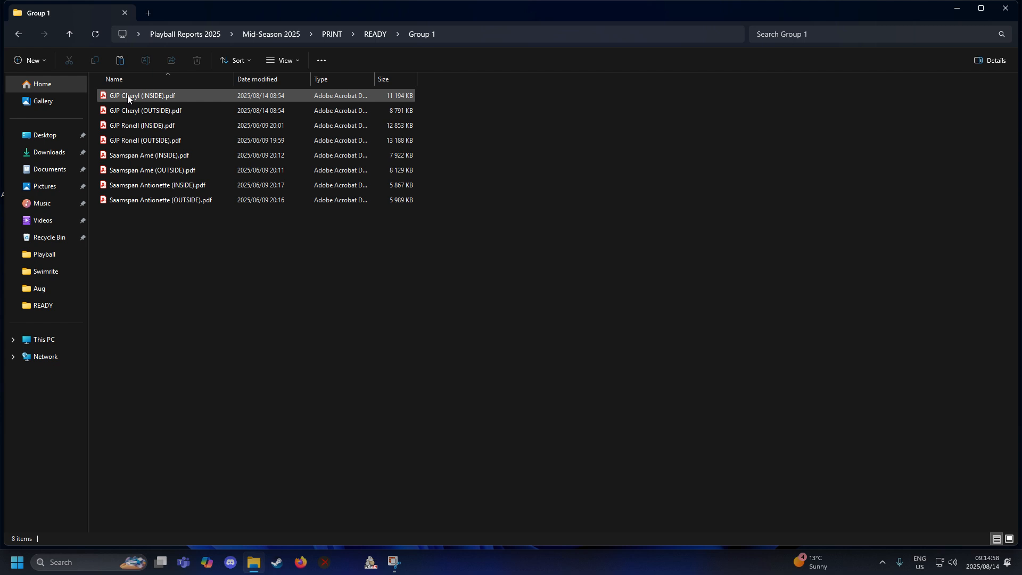
left_click(376, 34)
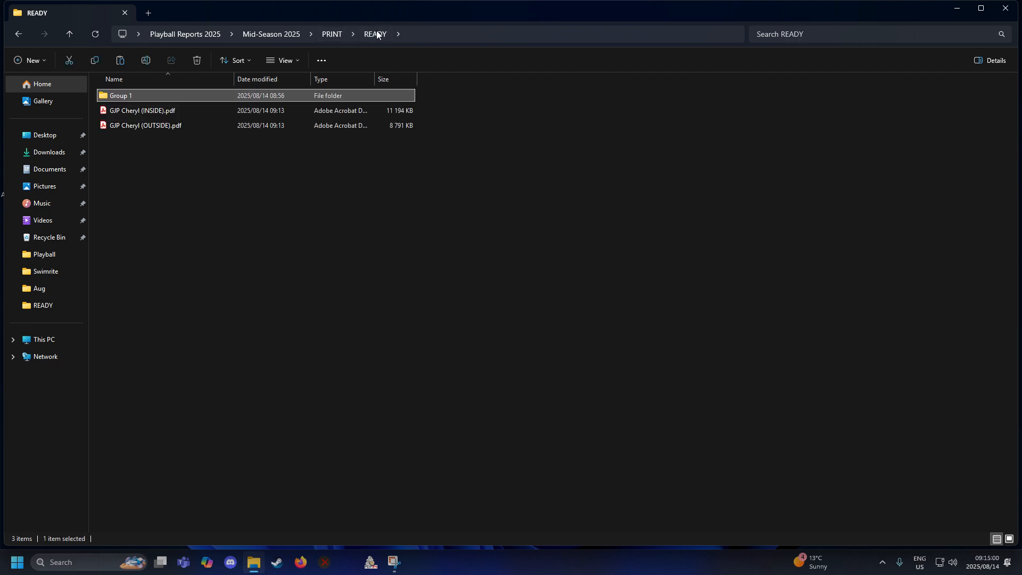
left_click(332, 34)
double_click(131, 98)
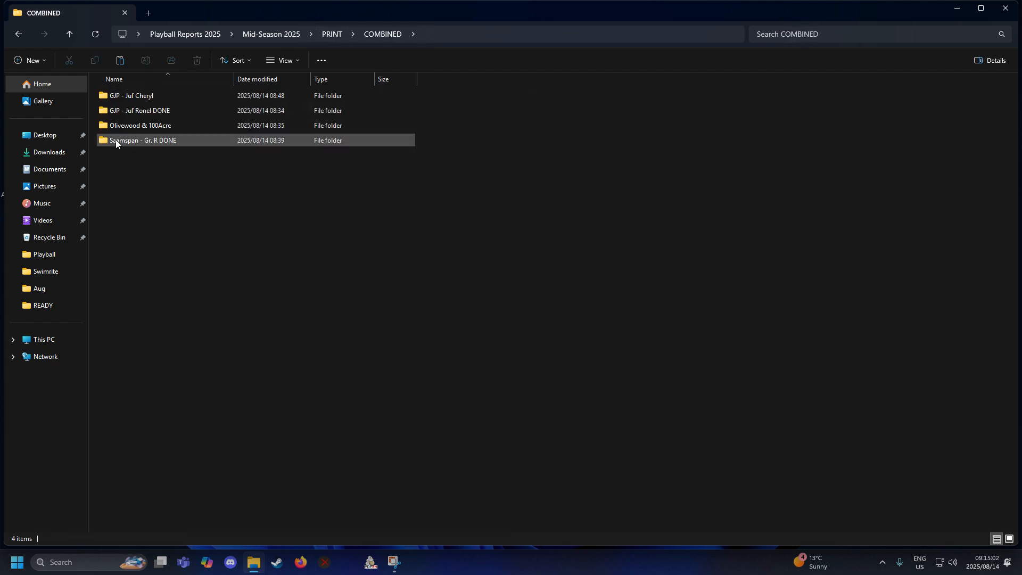
double_click(149, 128)
left_click(390, 34)
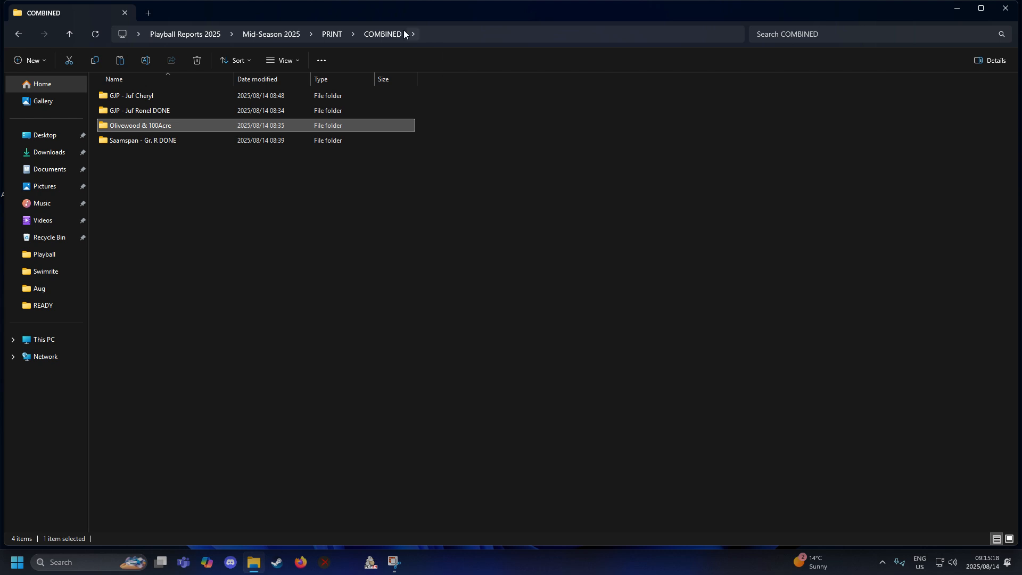
left_click(331, 35)
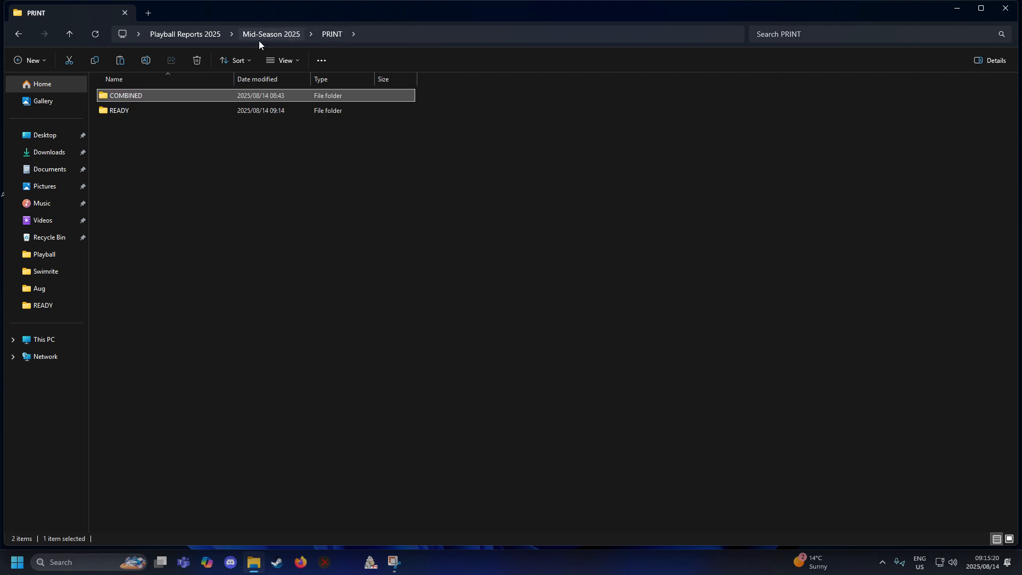
Step: Append DONE to the name of the GJP teacher's folder in COMBINED that is not yet marked
double_click(126, 110)
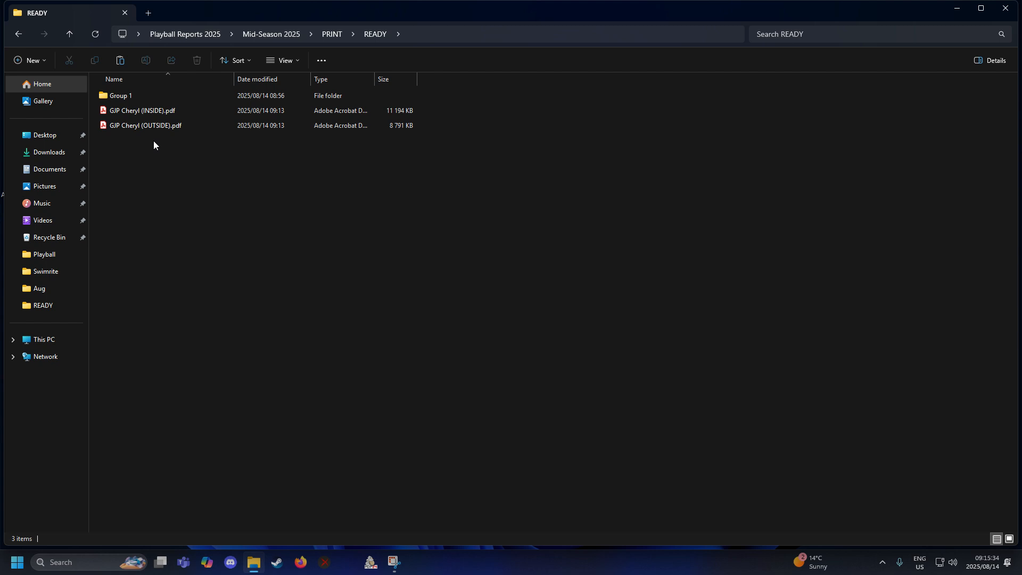
left_click(329, 34)
double_click(138, 95)
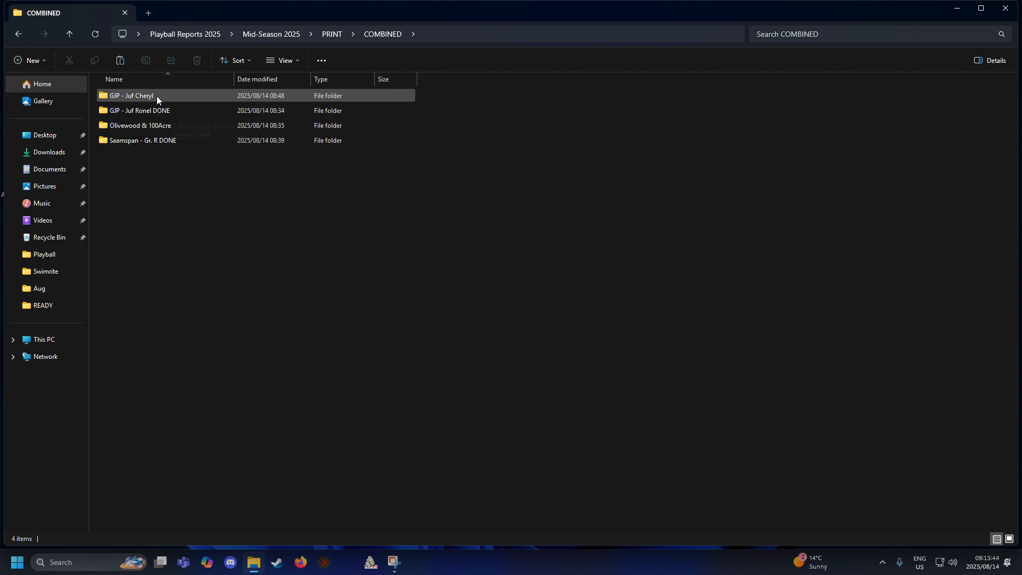
left_click(156, 96)
left_click(149, 96)
left_click(162, 95)
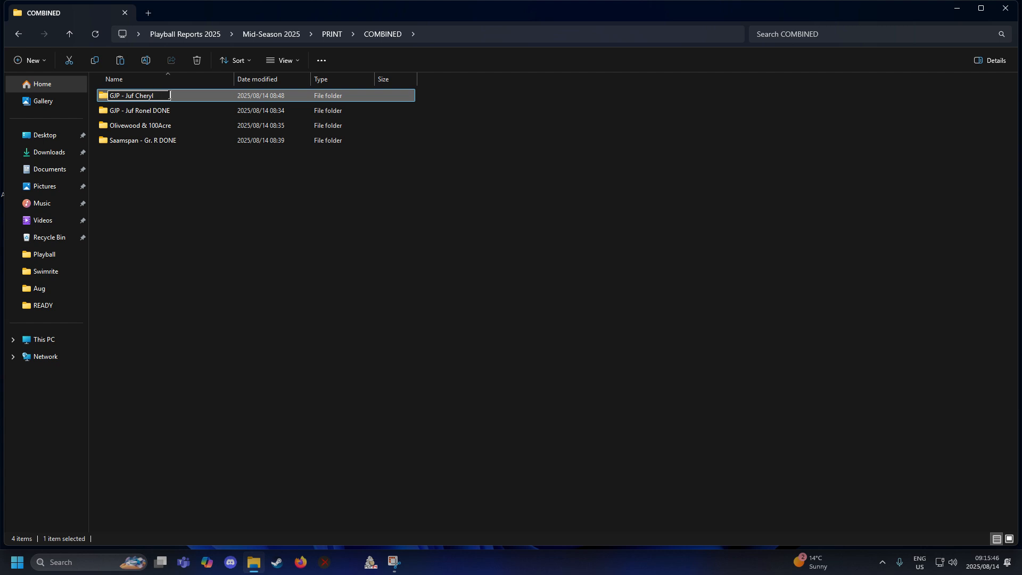
type("DIO")
key("BackSpace")
type("ONE")
left_click(194, 175)
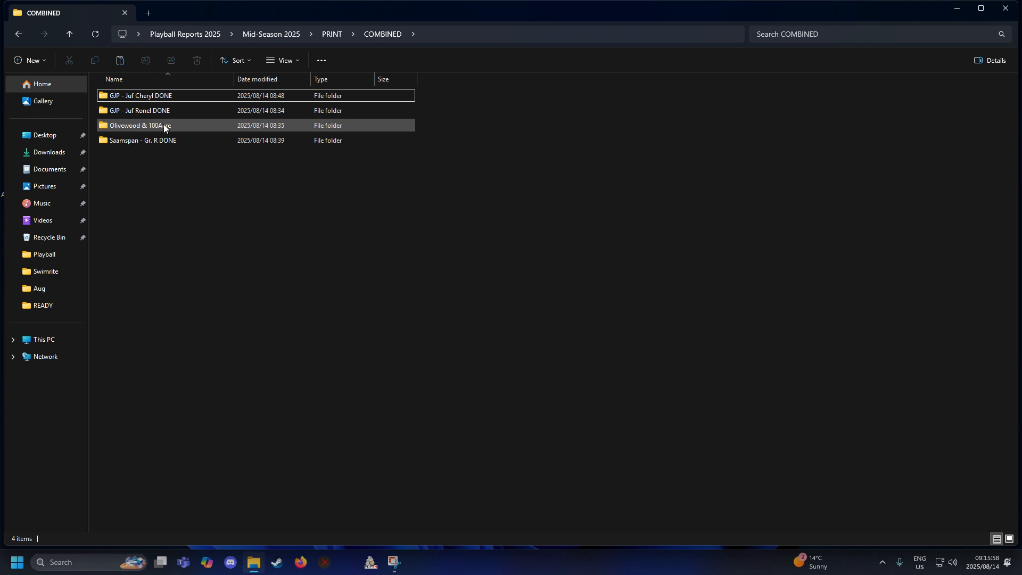
Step: Check the contents of the READY folder and its Group 1 subfolder, then return to READY
left_click(331, 34)
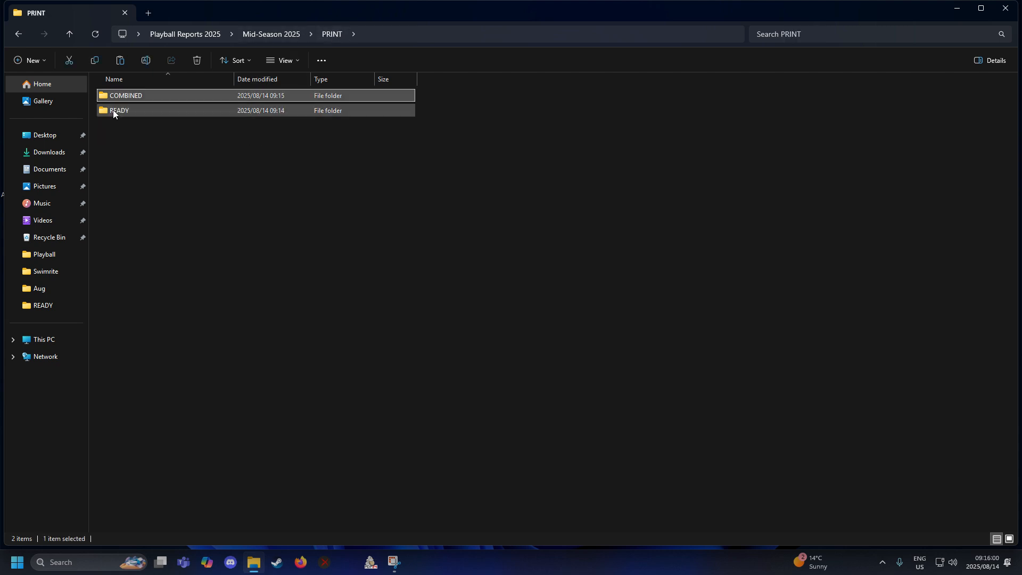
double_click(114, 110)
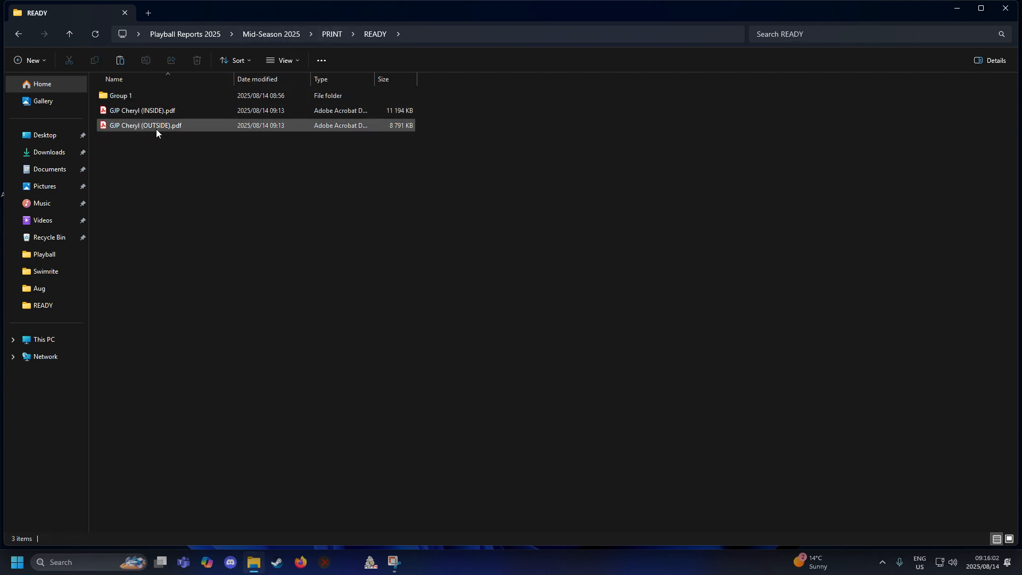
double_click(122, 95)
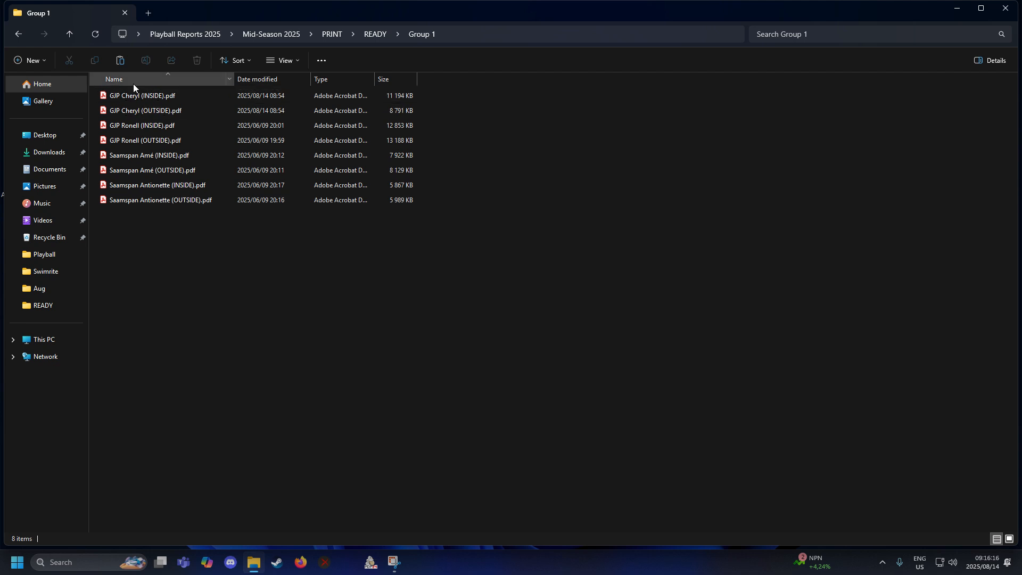
left_click(376, 35)
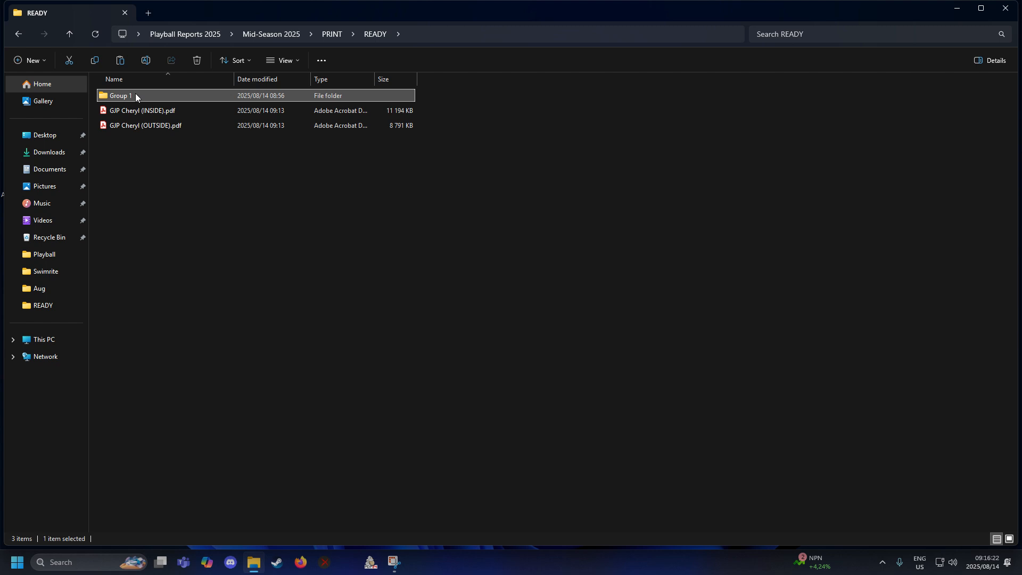
mouse_move(135, 94)
Step: Switch to Firefox, search Google for WeTransfer, open its site and reject all cookies
left_click(300, 562)
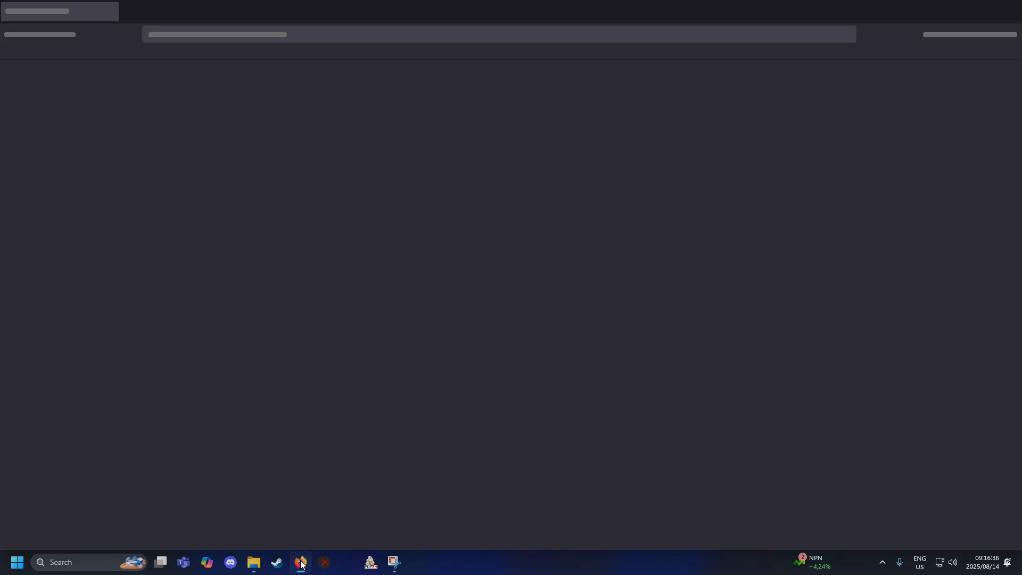
left_click(301, 341)
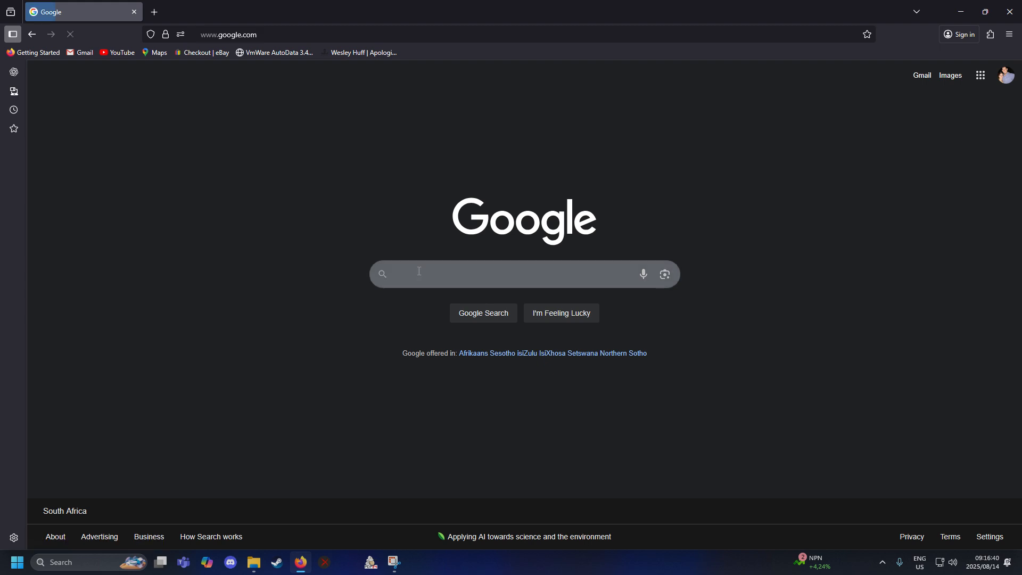
left_click(420, 274)
type("wetra")
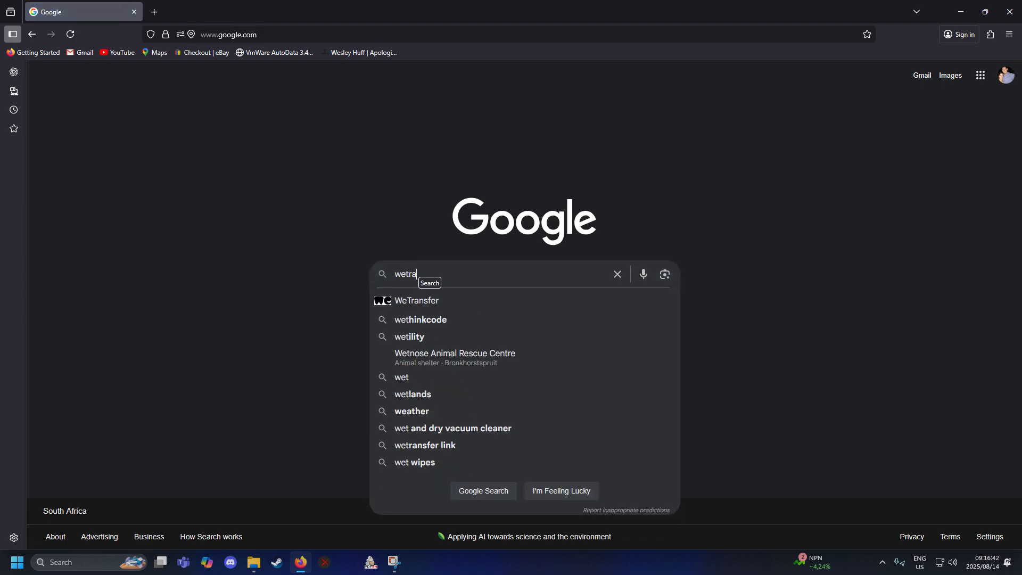
left_click(455, 302)
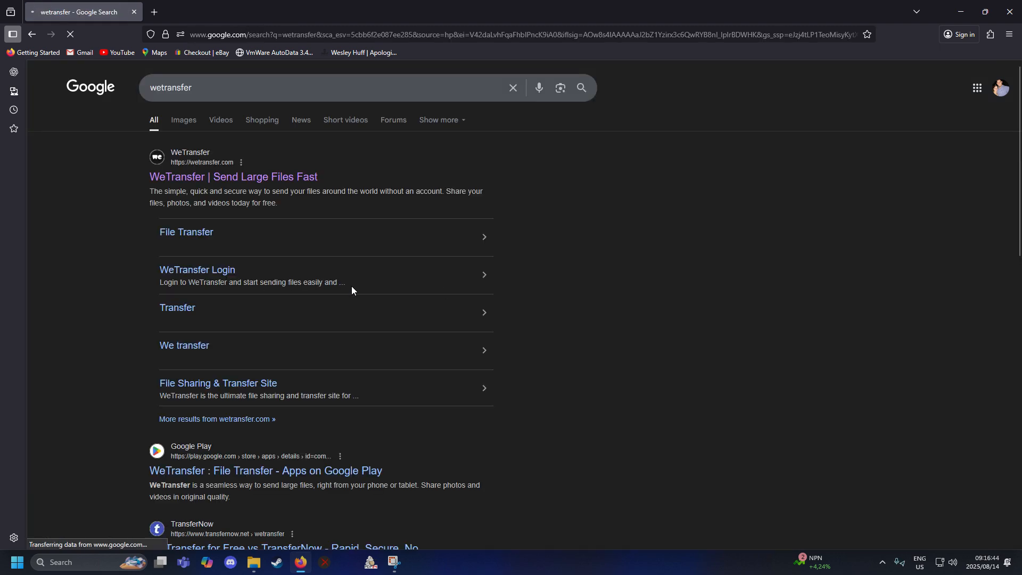
left_click(231, 178)
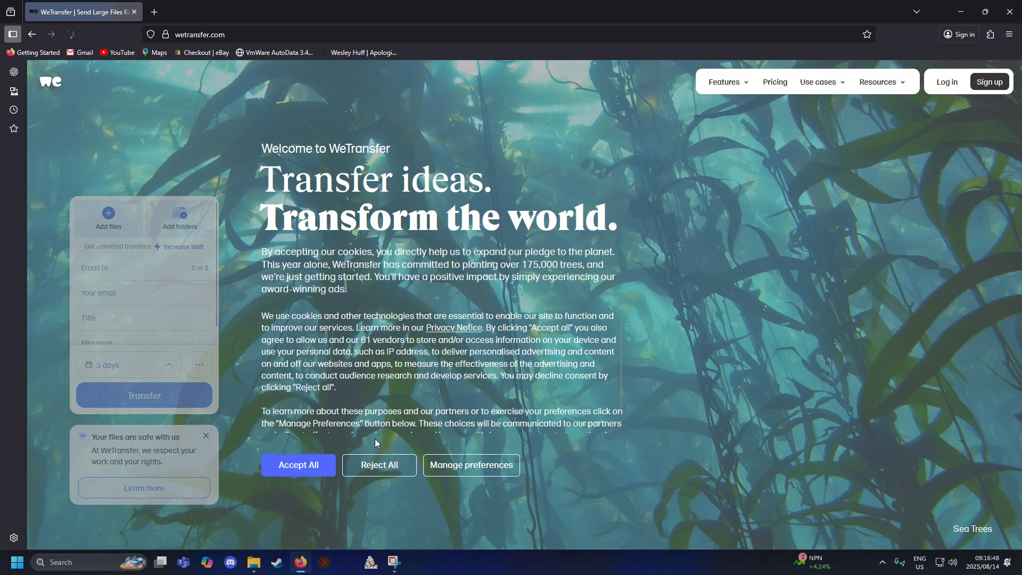
left_click(385, 474)
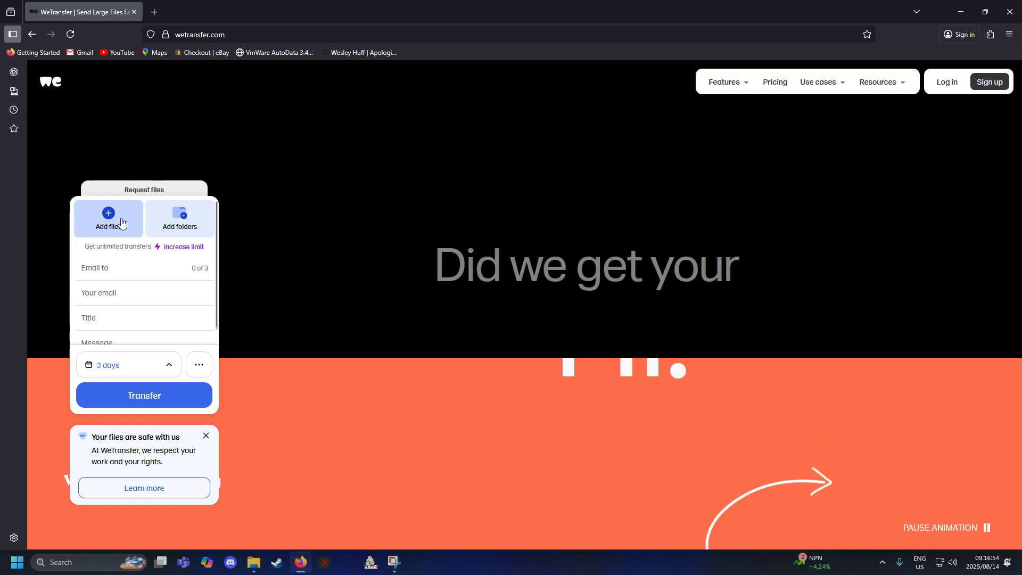
Step: Add the Group 1 folder from READY to the transfer and allow the upload of its files
left_click(179, 223)
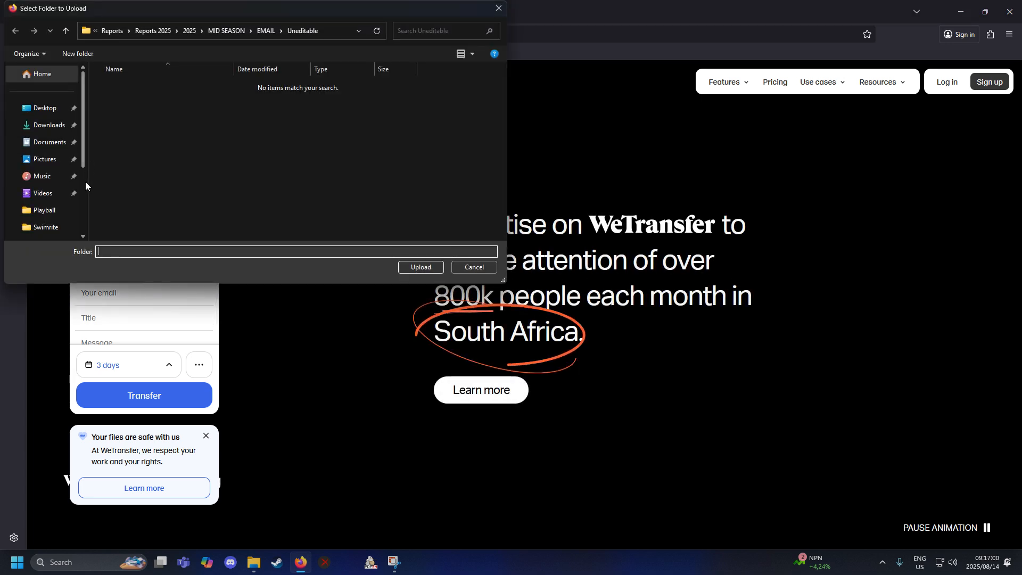
scroll(41, 149, "down", 2)
left_click(43, 158)
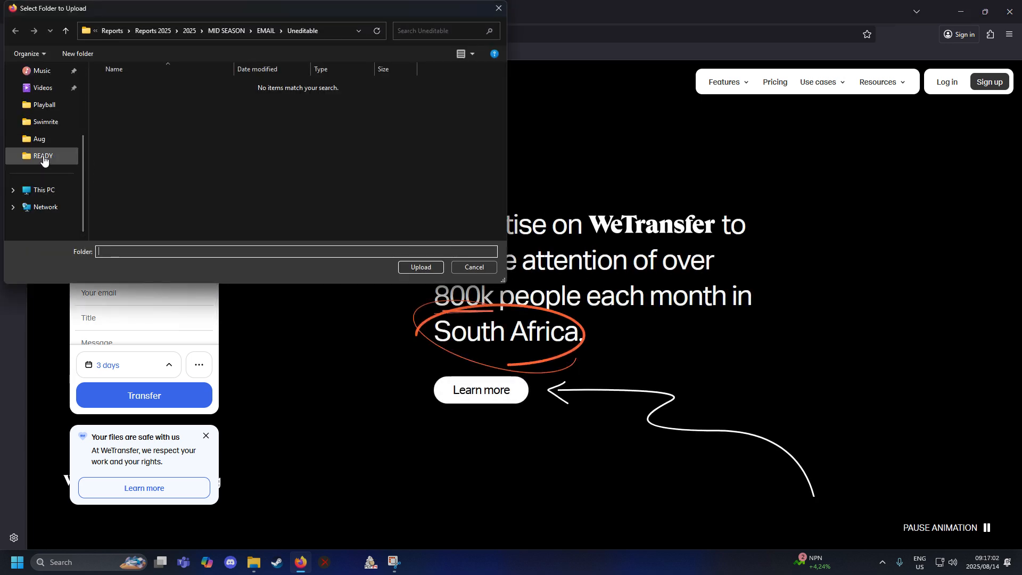
left_click(120, 87)
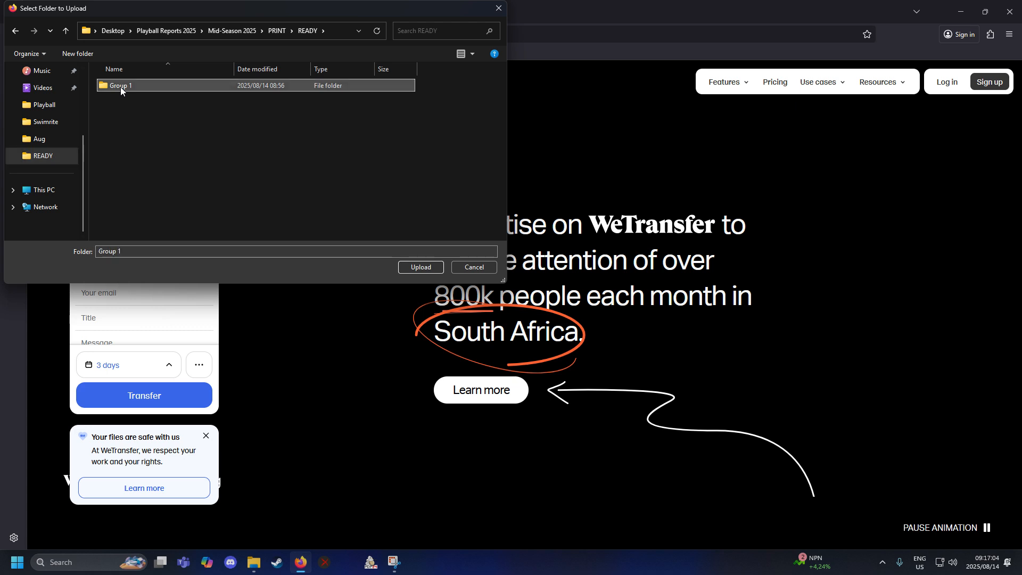
left_click(428, 268)
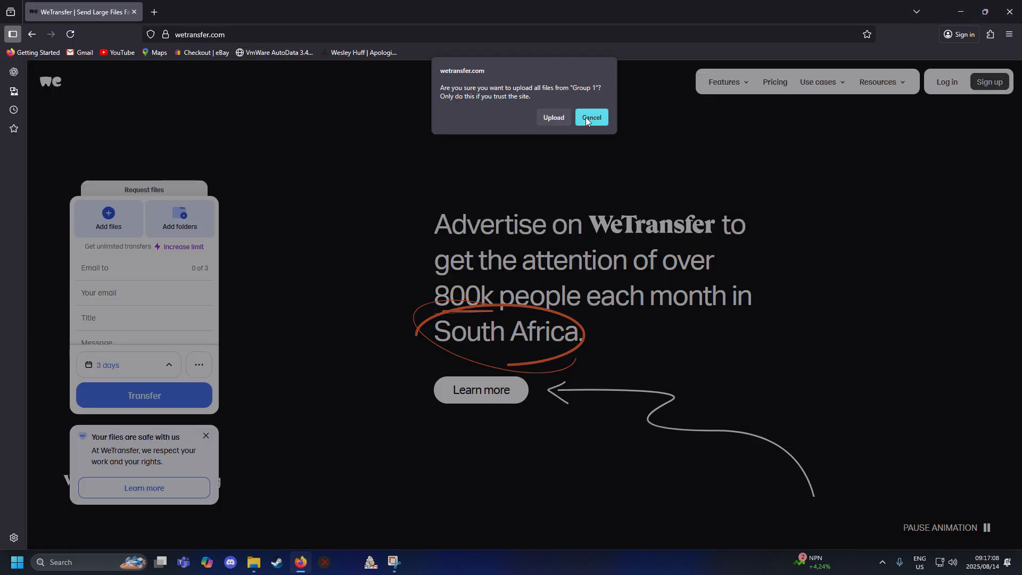
left_click(554, 118)
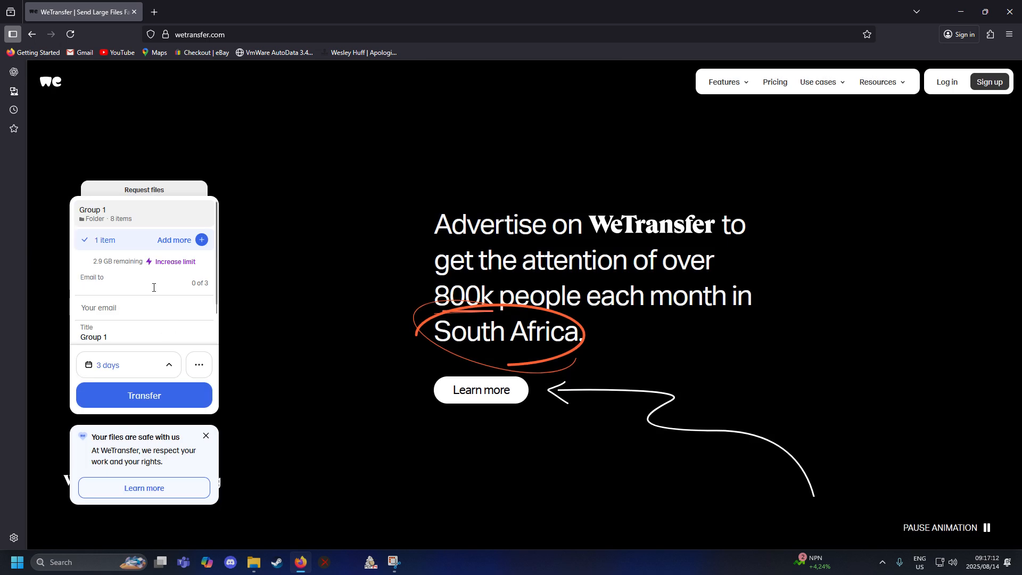
Step: Look over the sender email, title and message fields of the transfer form, then close Firefox without sending
left_click(104, 309)
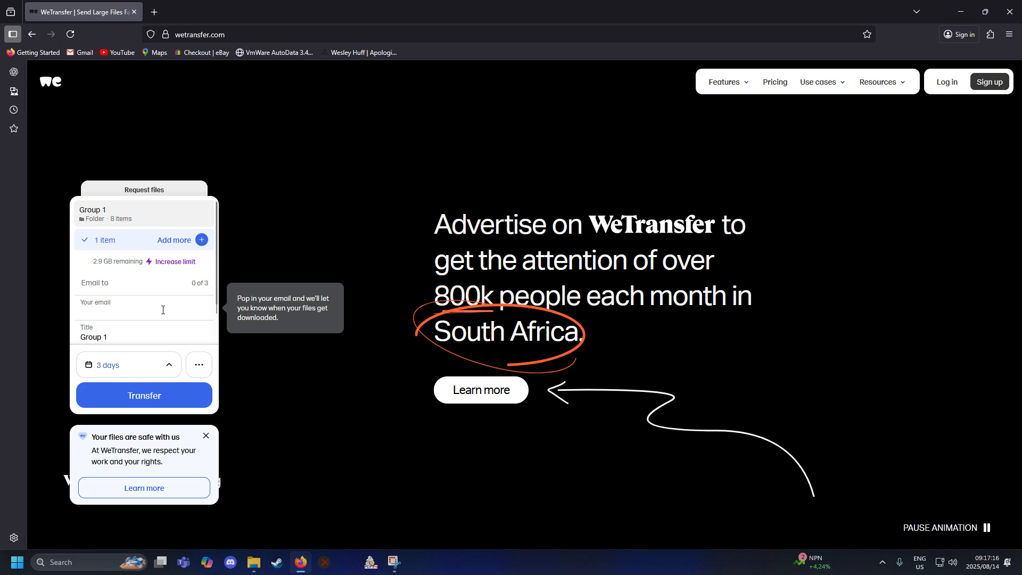
scroll(115, 315, "down", 1)
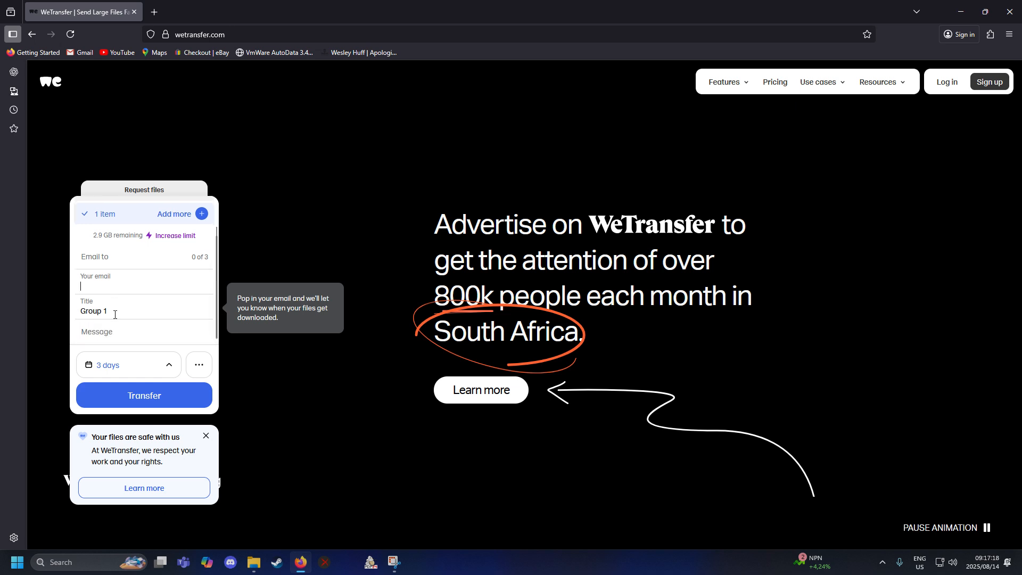
left_click(103, 334)
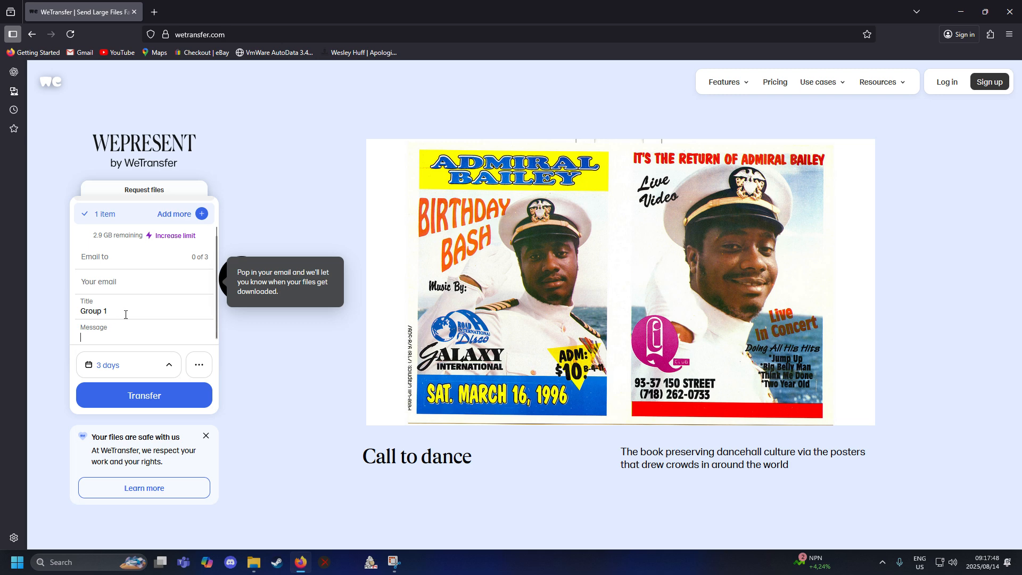
left_click(1010, 13)
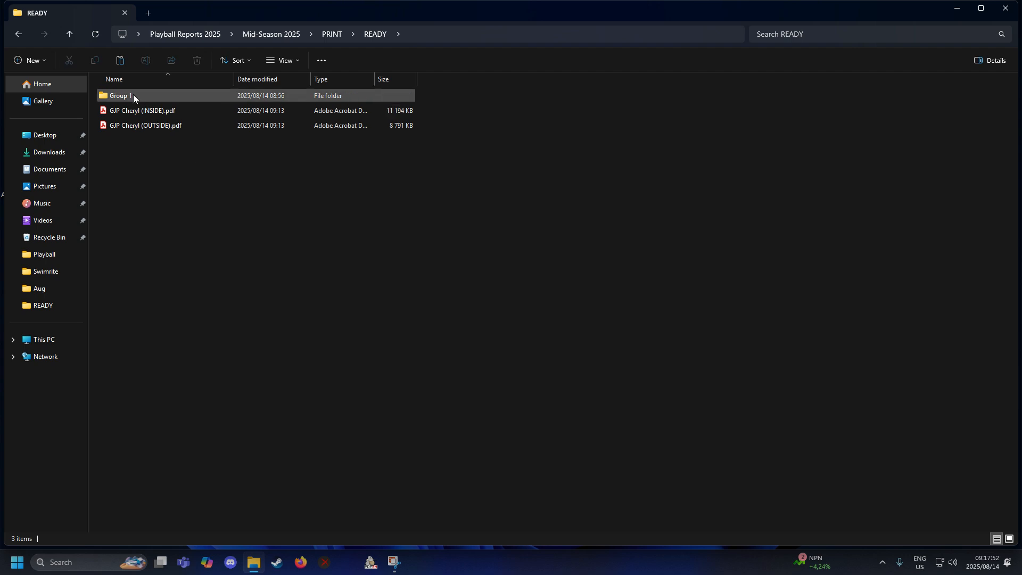
Step: Look through the Mid-Season 2025, PRINT, READY and COMBINED folders, ending back in PRINT
left_click(332, 34)
left_click(271, 34)
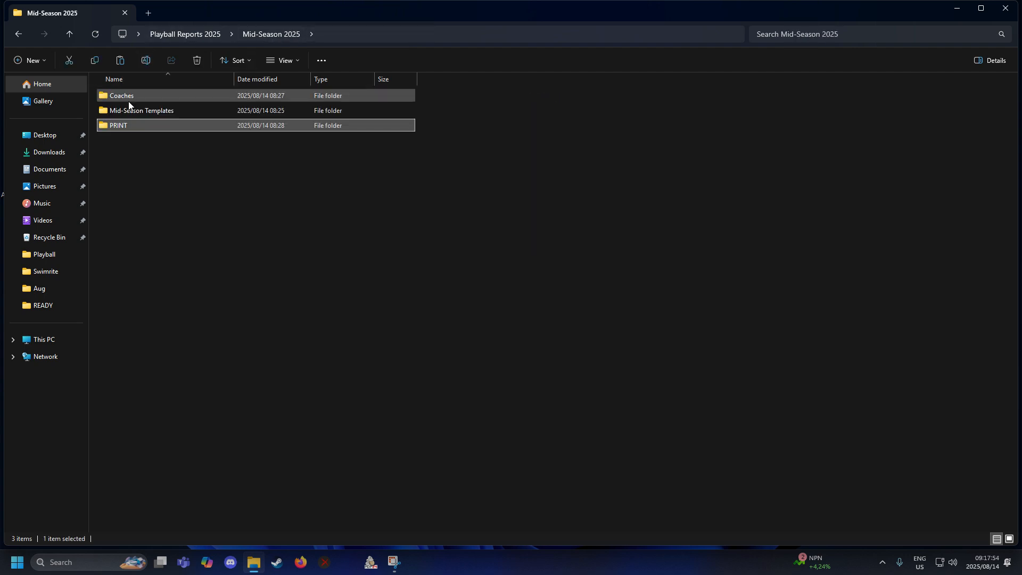
double_click(129, 125)
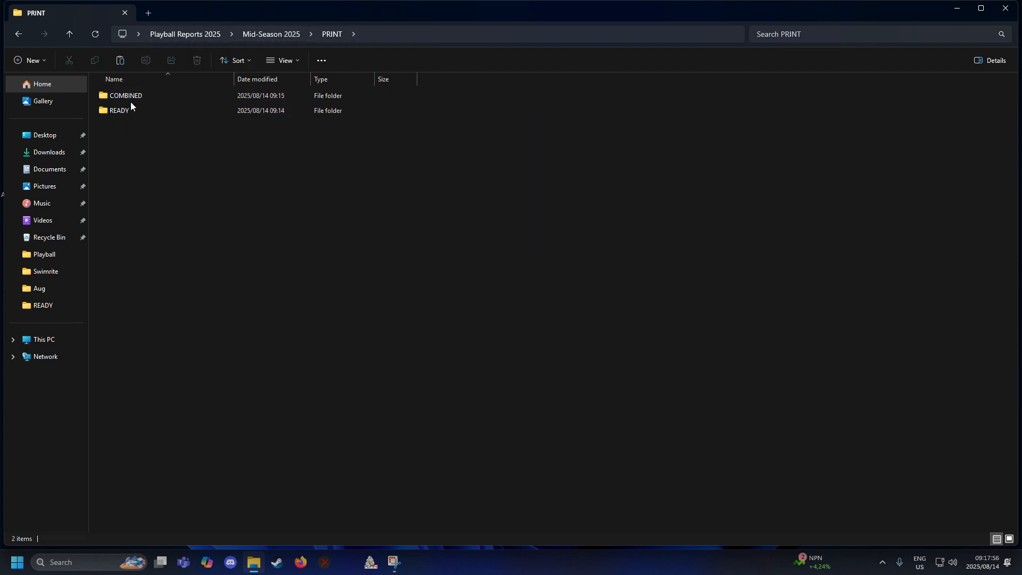
double_click(130, 109)
double_click(129, 97)
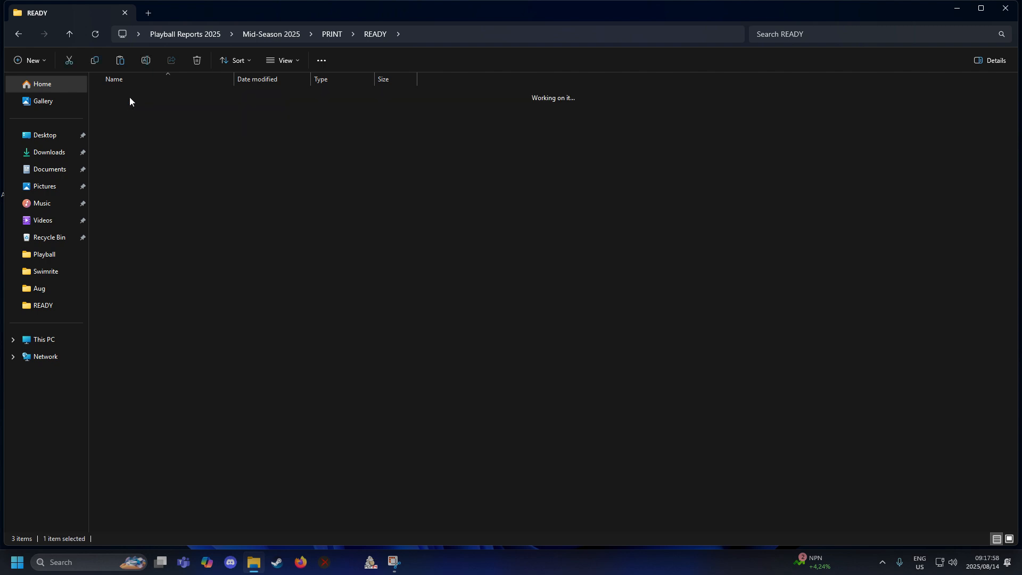
left_click(328, 33)
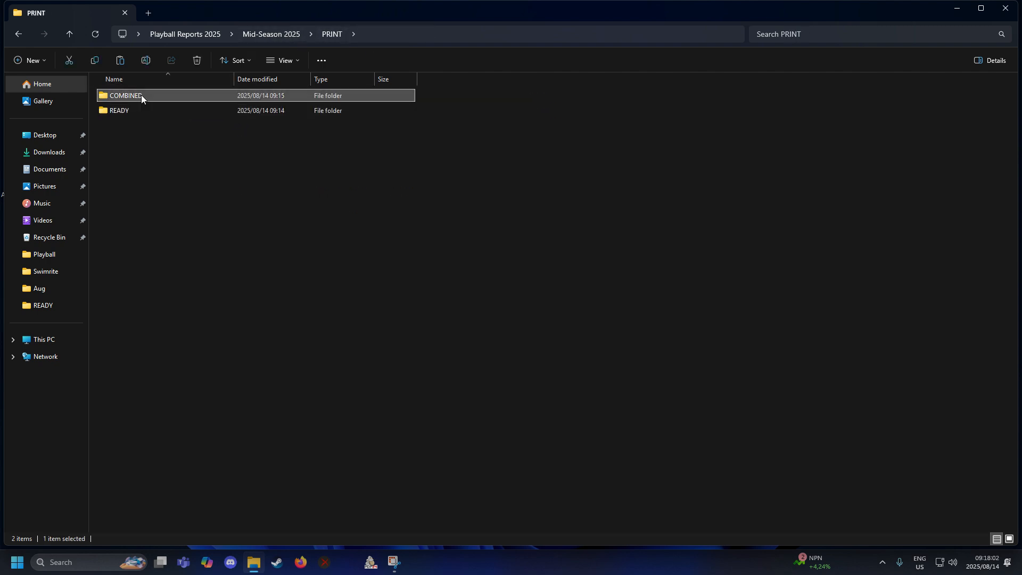
double_click(141, 96)
left_click(327, 34)
Step: Open the GJP - CHECKED folder of the first coach in the Coaches folder of Mid-Season 2025
left_click(276, 34)
double_click(128, 96)
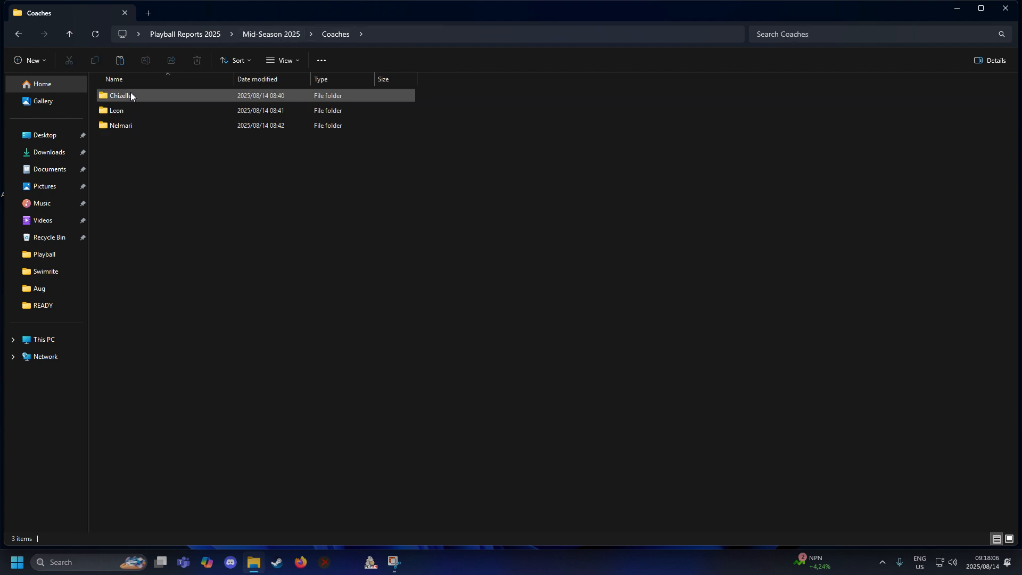
double_click(127, 97)
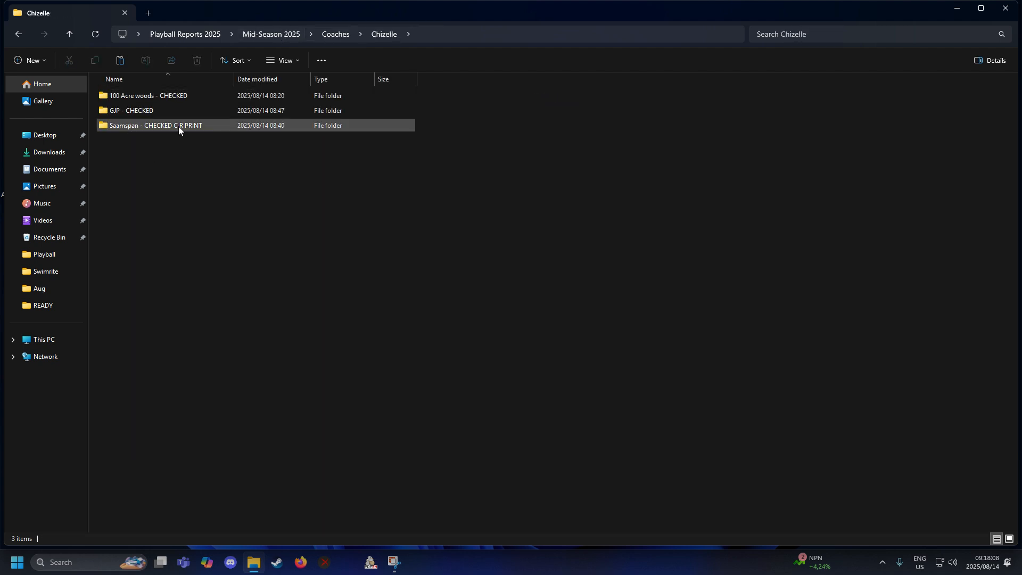
left_click(200, 126)
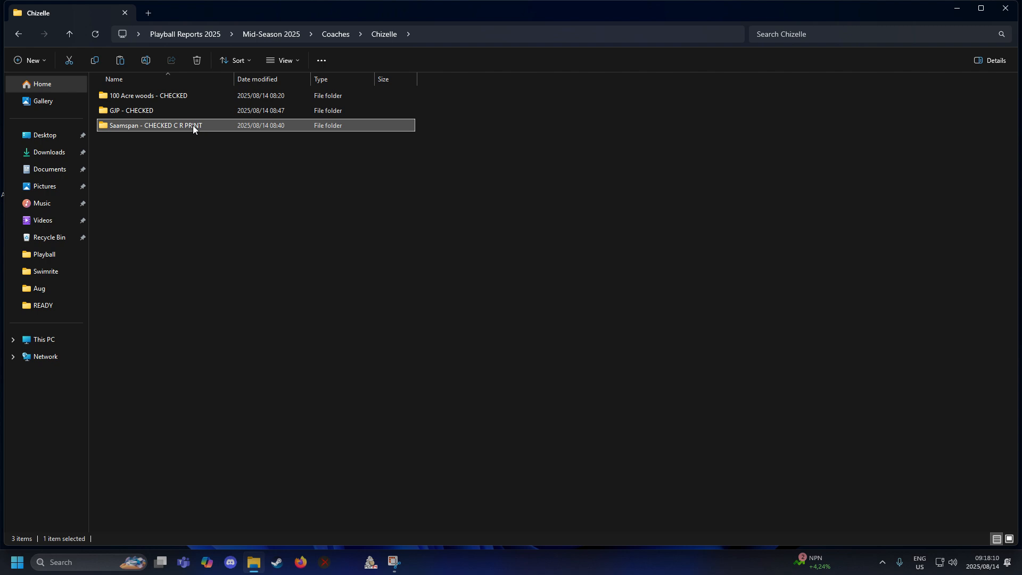
double_click(157, 110)
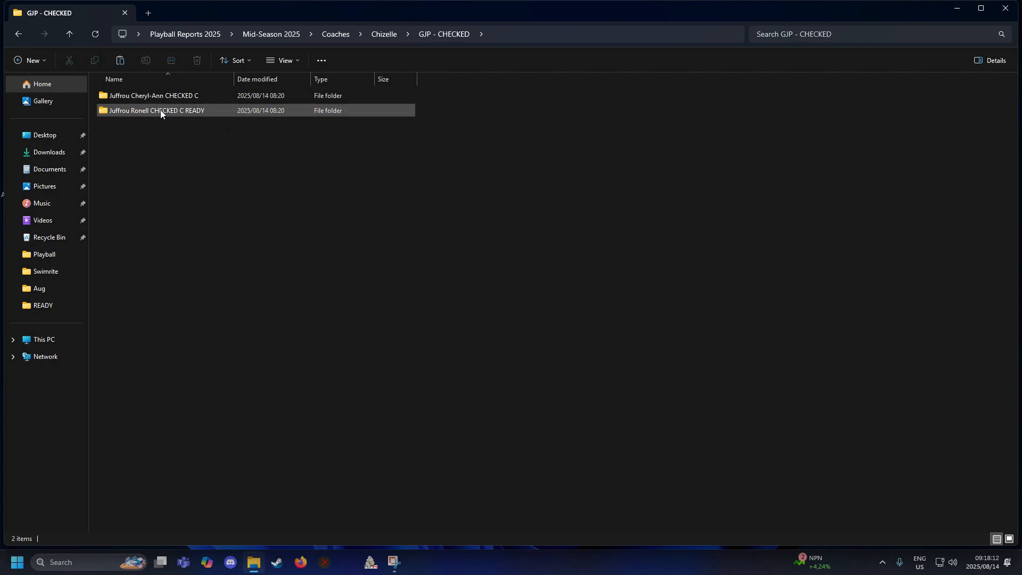
Step: Append READY to the name of the first teacher's CHECKED C folder
left_click(205, 96)
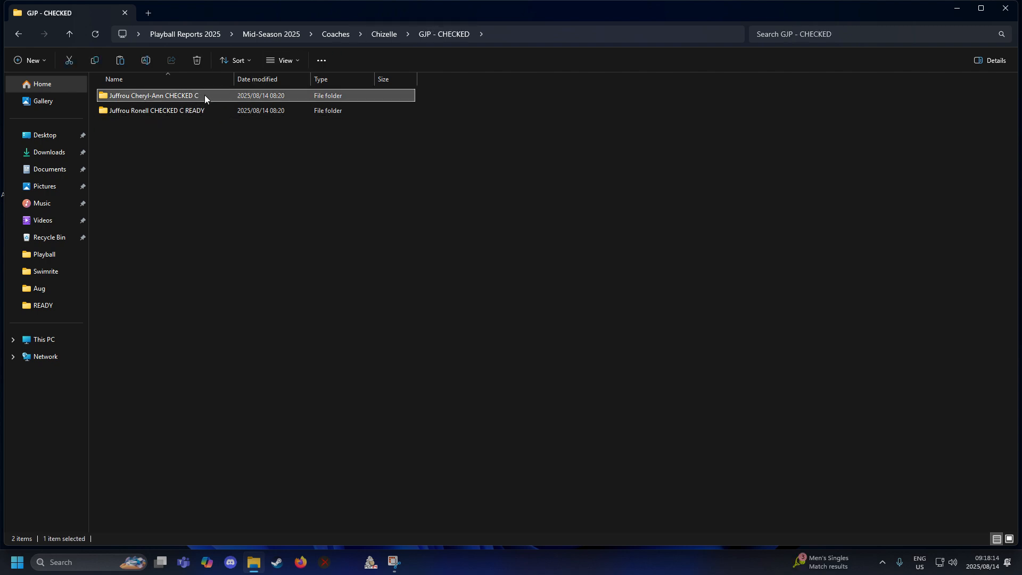
left_click(205, 96)
left_click(212, 94)
type("R")
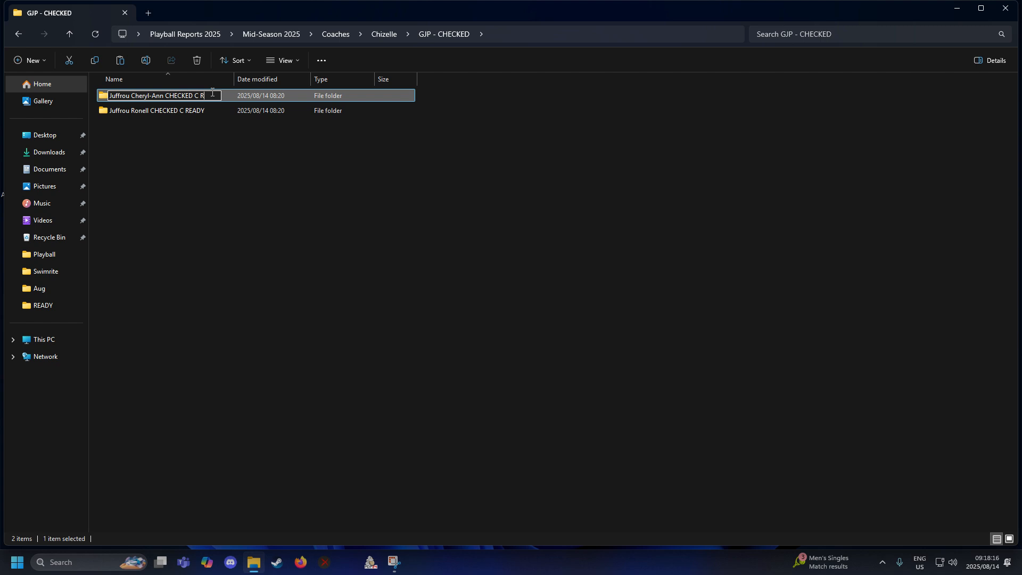
type("EADY")
key("Return")
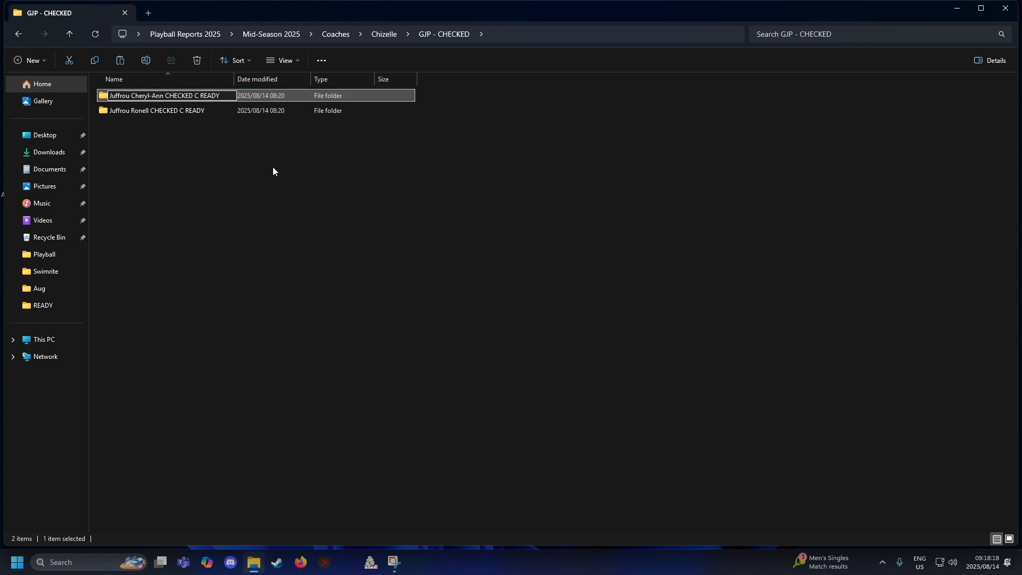
left_click(272, 167)
left_click(194, 112)
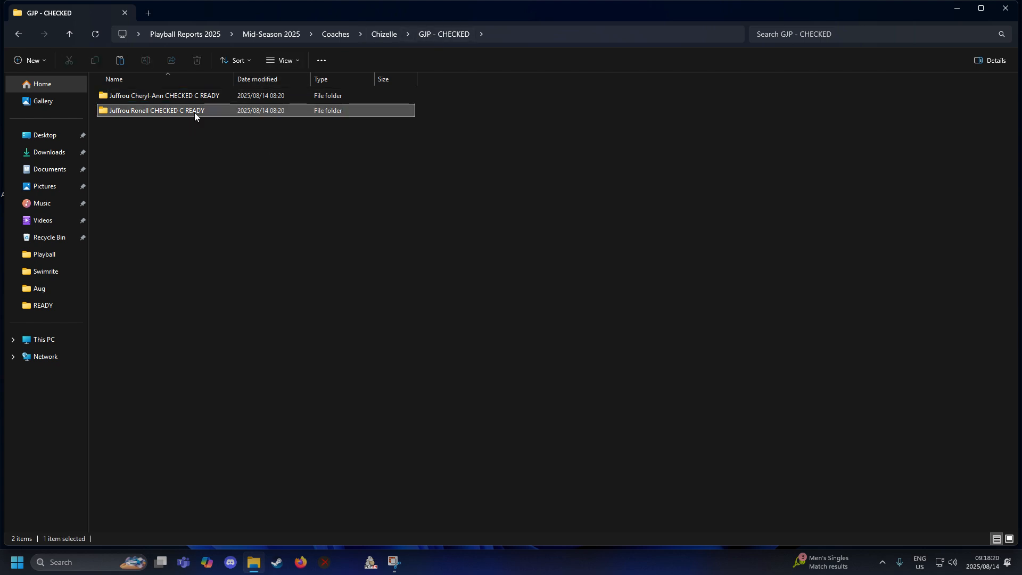
Step: Change the status after CHECKED C in the second listed teacher's folder name to R PRINT
left_click(205, 109)
left_click_drag(205, 110, 188, 110)
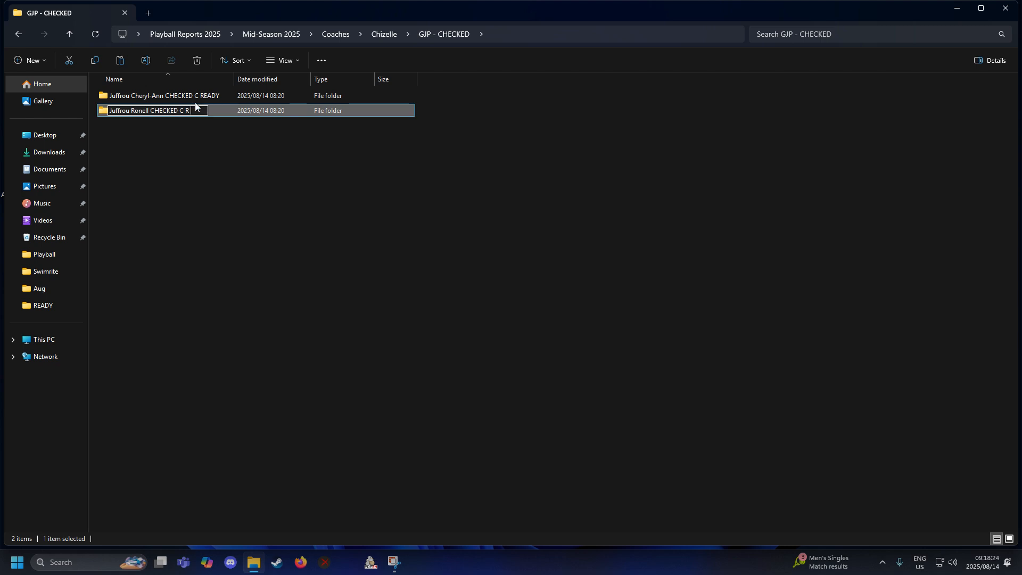
type("PRINT")
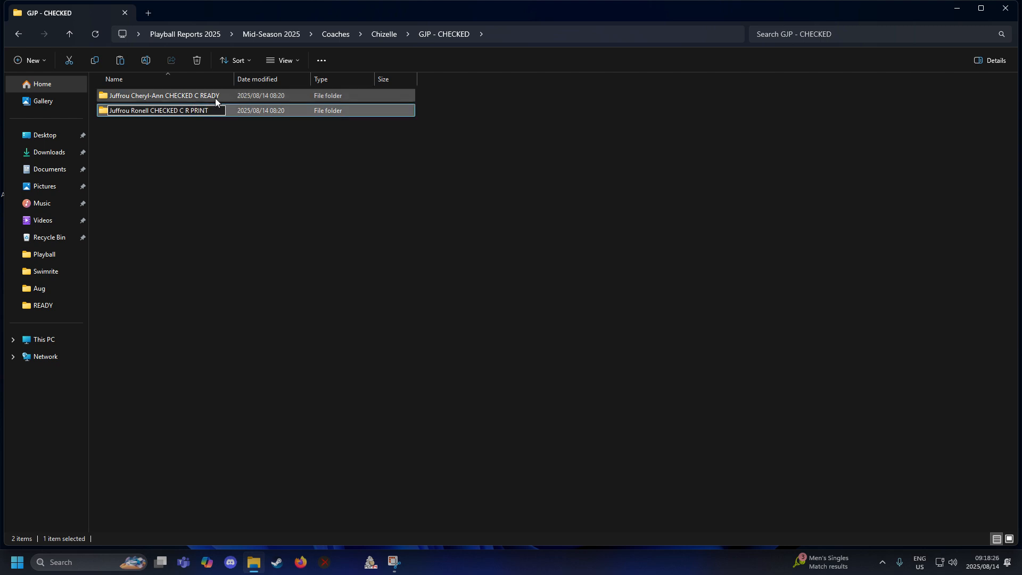
Step: Rename the first listed teacher's folder so that its name ends in CHECKED C R PRINT
left_click(216, 95)
left_click(216, 95)
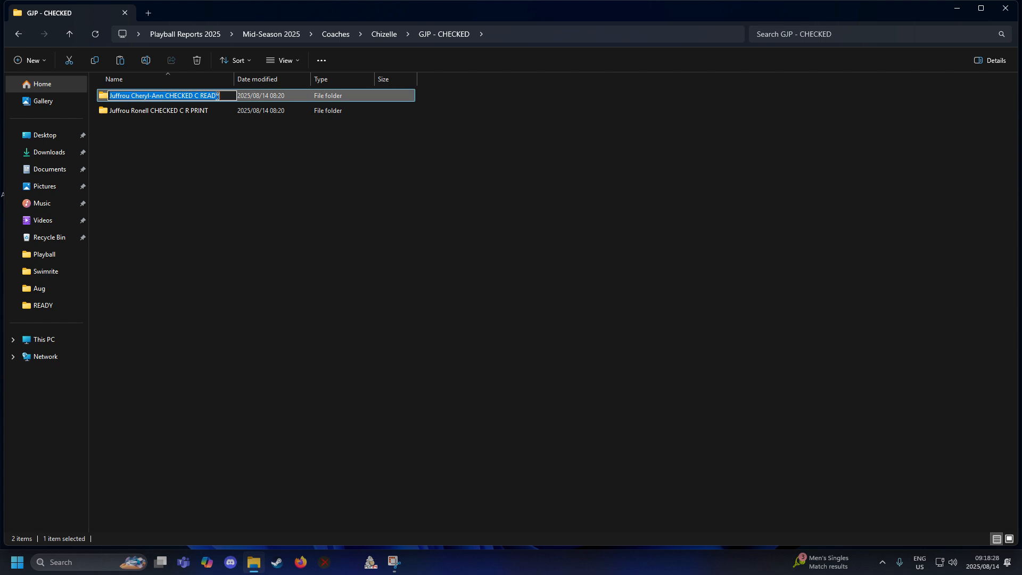
left_click(217, 96)
left_click_drag(217, 95, 205, 95)
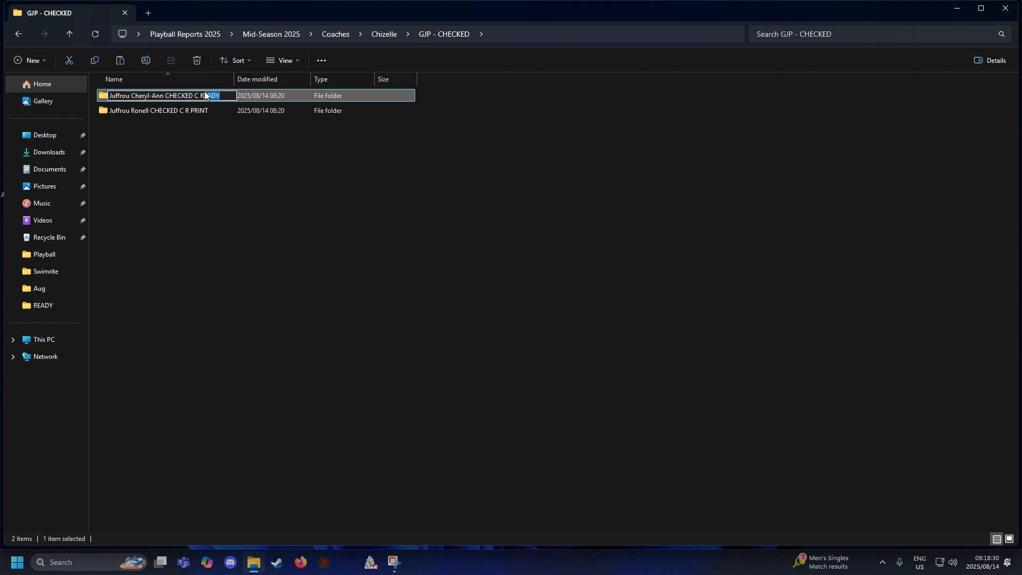
type("PRINTE")
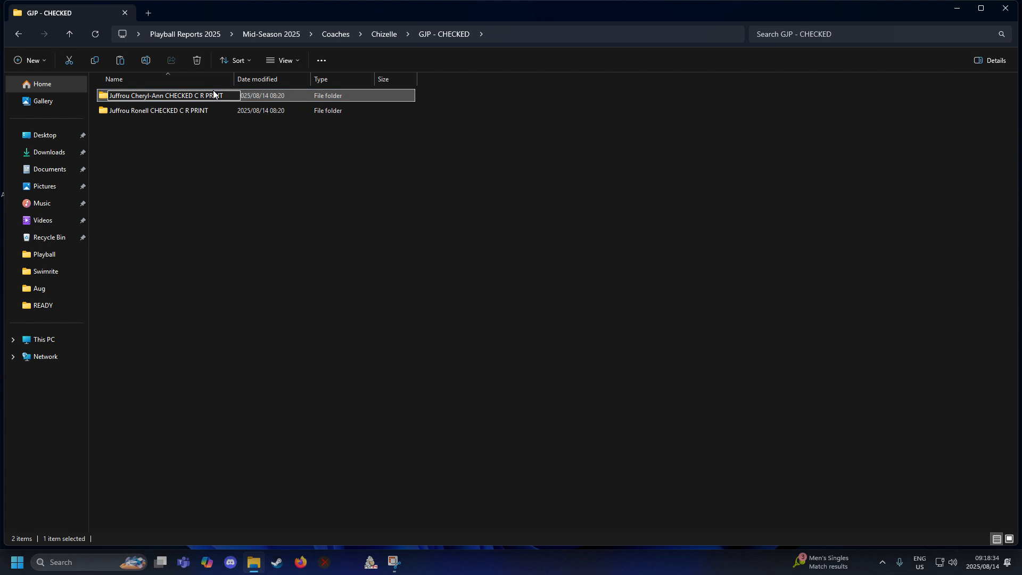
key("Return")
Step: Go up to the coach's folder and rename the GJP folder as GJP - CHECKED C R PRINT
left_click(383, 34)
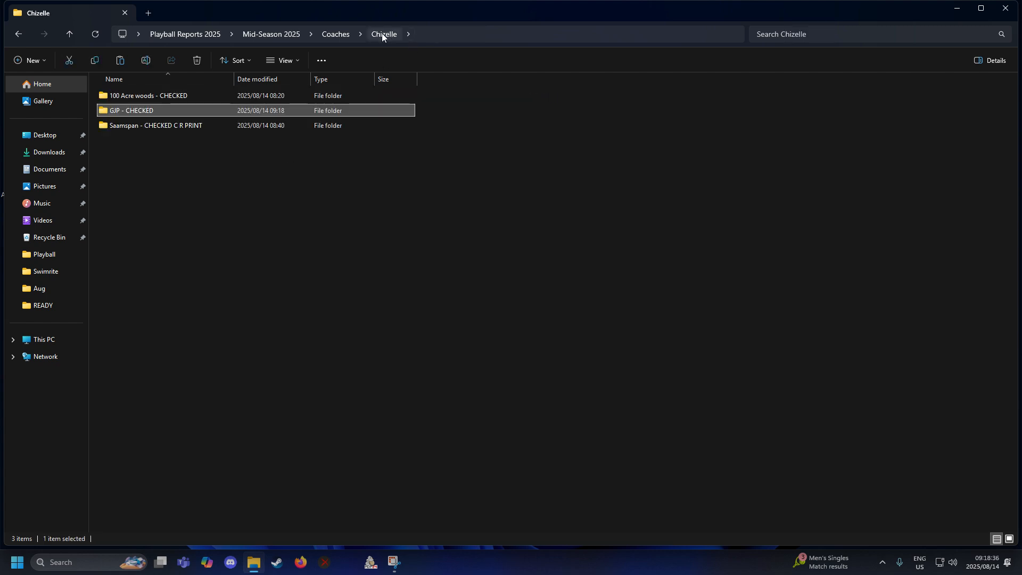
left_click(154, 109)
left_click(163, 110)
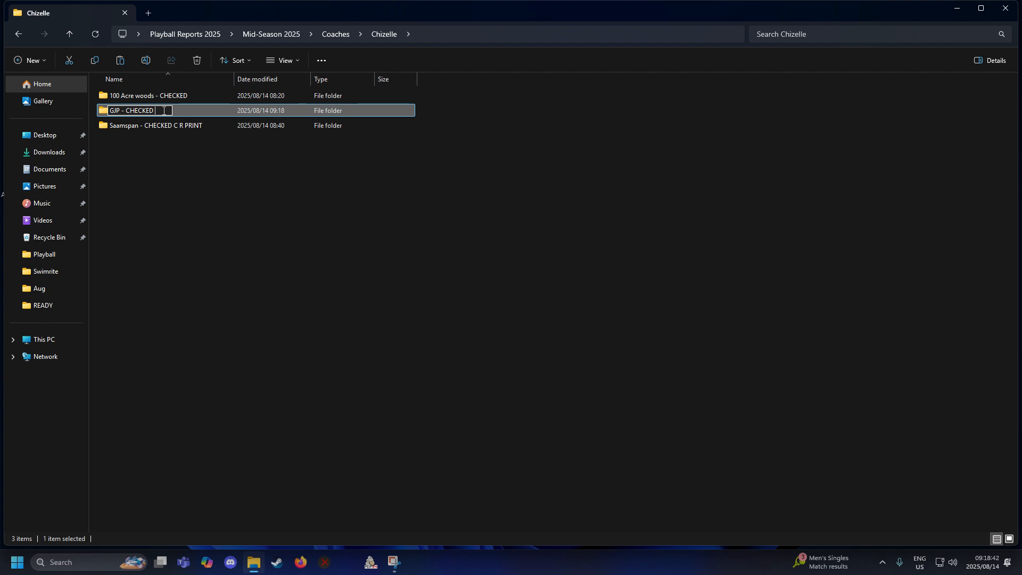
type("C R PRINT")
left_click(155, 163)
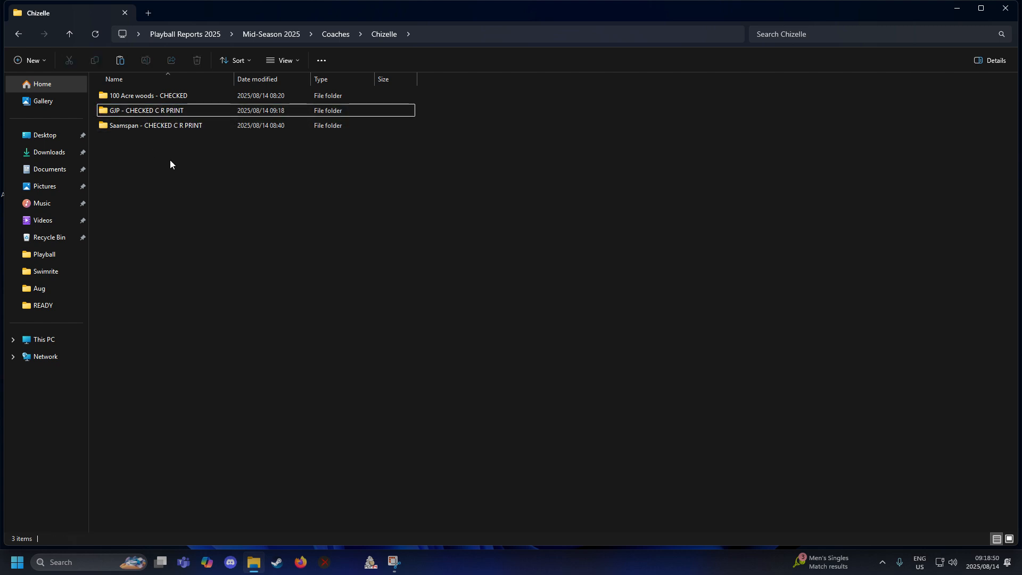
Step: Look over the class folders of the second coach in Coaches and return to the Mid-Season 2025 folder
left_click(336, 33)
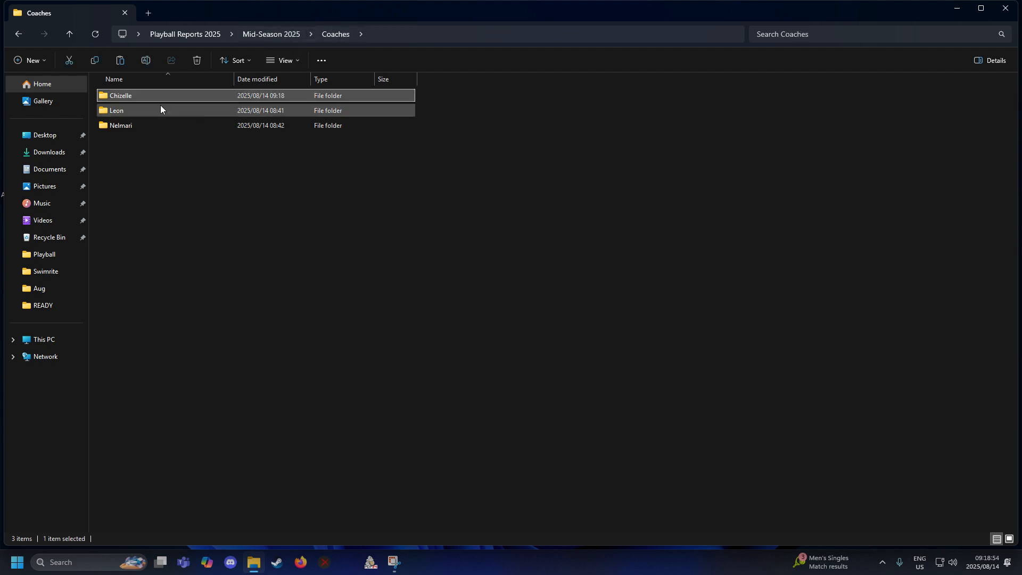
double_click(146, 109)
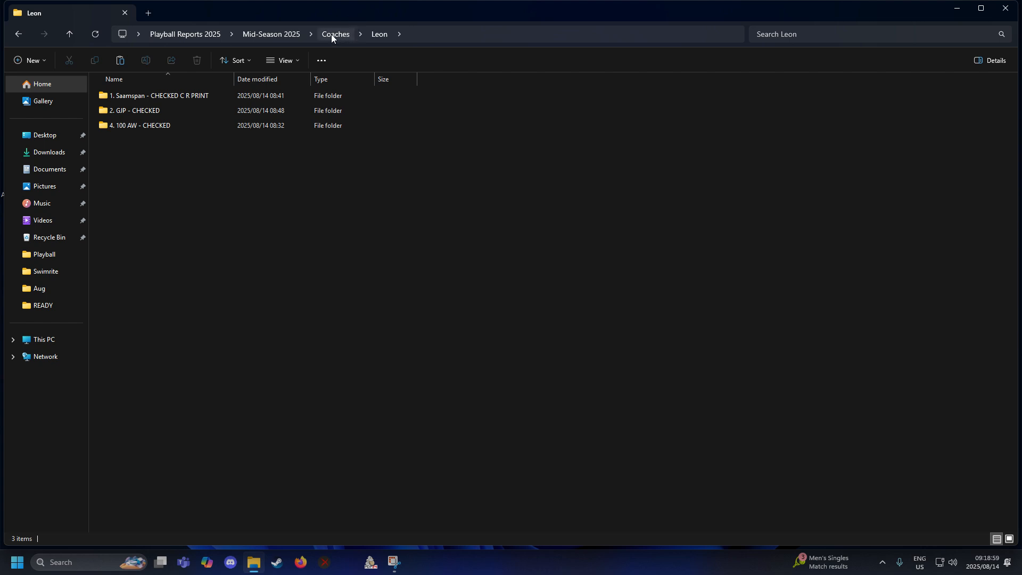
left_click(288, 35)
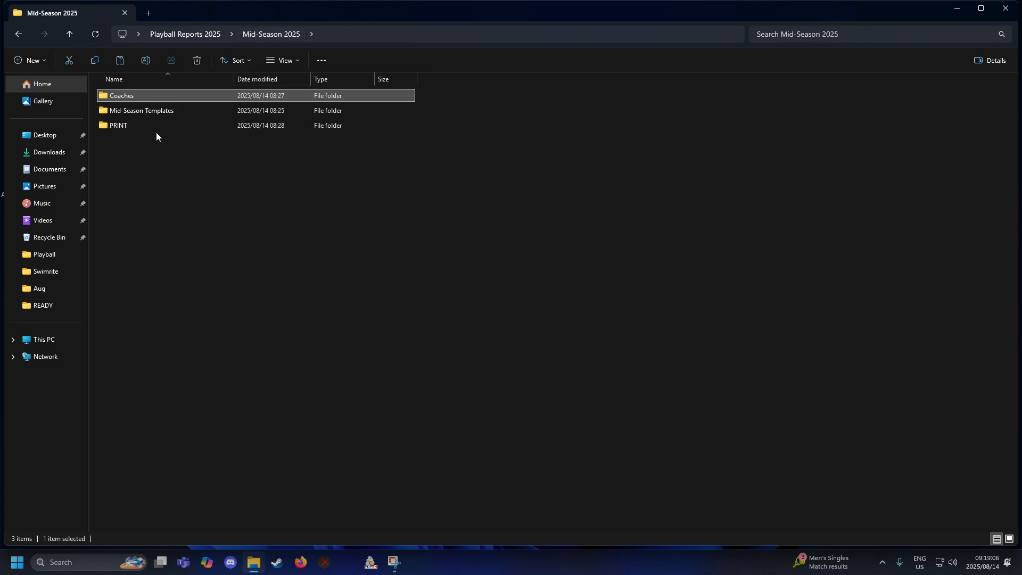